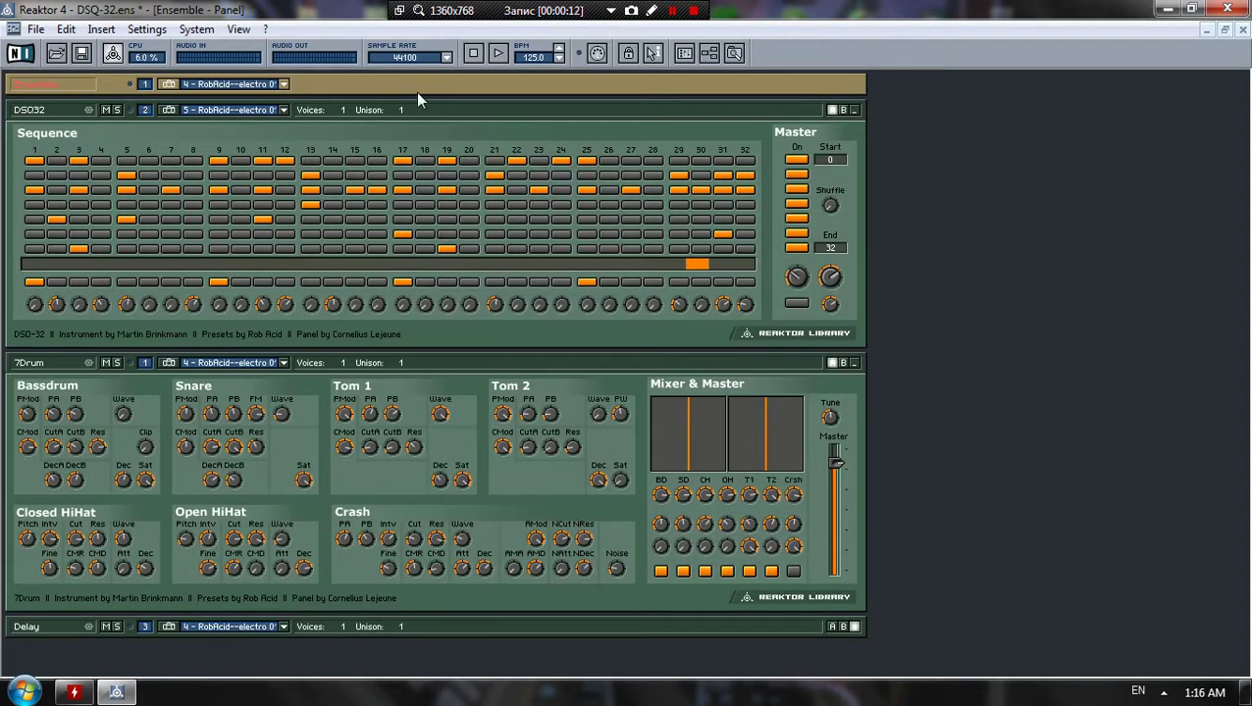
pyautogui.click(1222, 32)
pyautogui.moveTo(494, 87); pyautogui.dragTo(512, 77)
pyautogui.click(1010, 78)
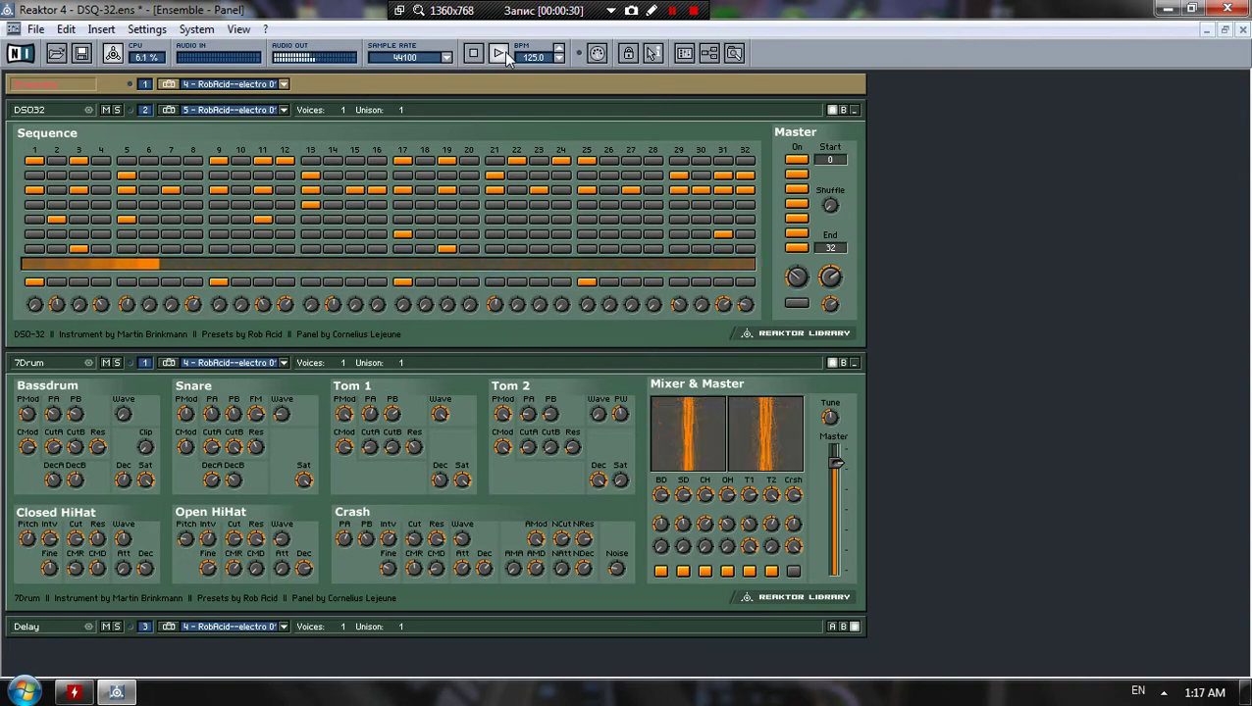
# Audition the ensemble snapshots 2 (minimal tek 01) and 3 (minimal fat01) during playback
pyautogui.click(287, 88)
pyautogui.click(288, 88)
pyautogui.click(287, 88)
pyautogui.click(292, 99)
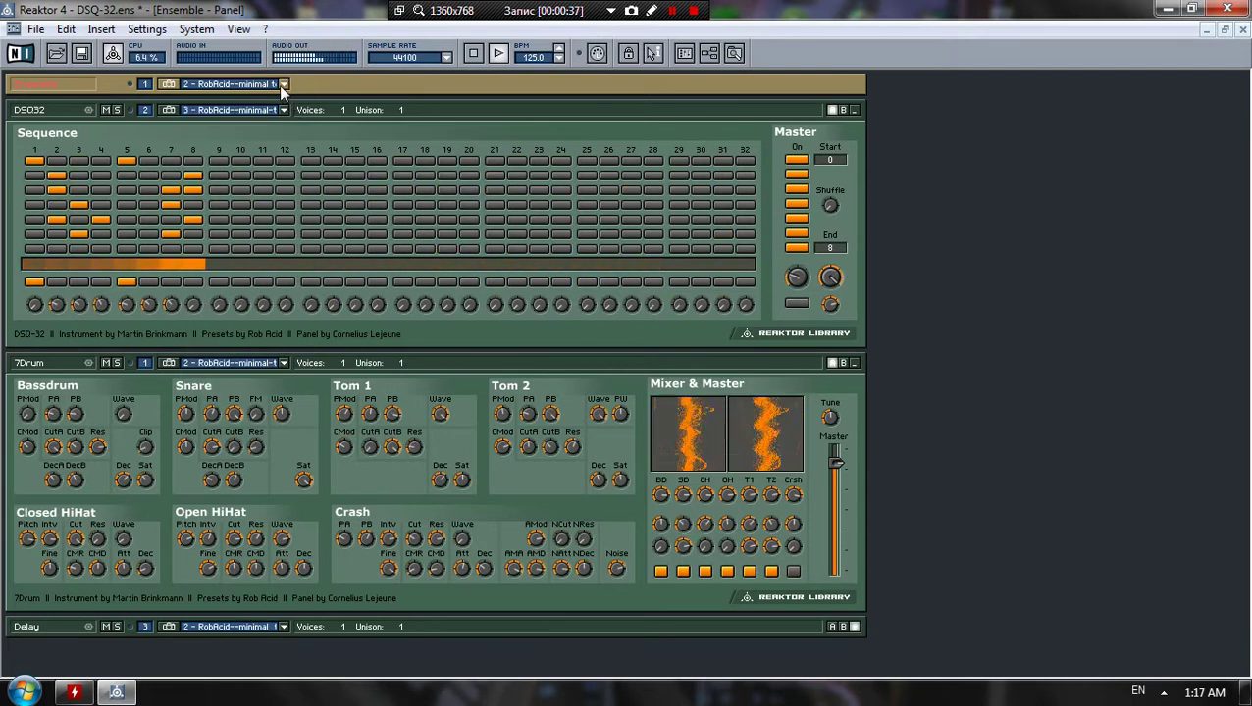
pyautogui.click(282, 84)
pyautogui.click(287, 108)
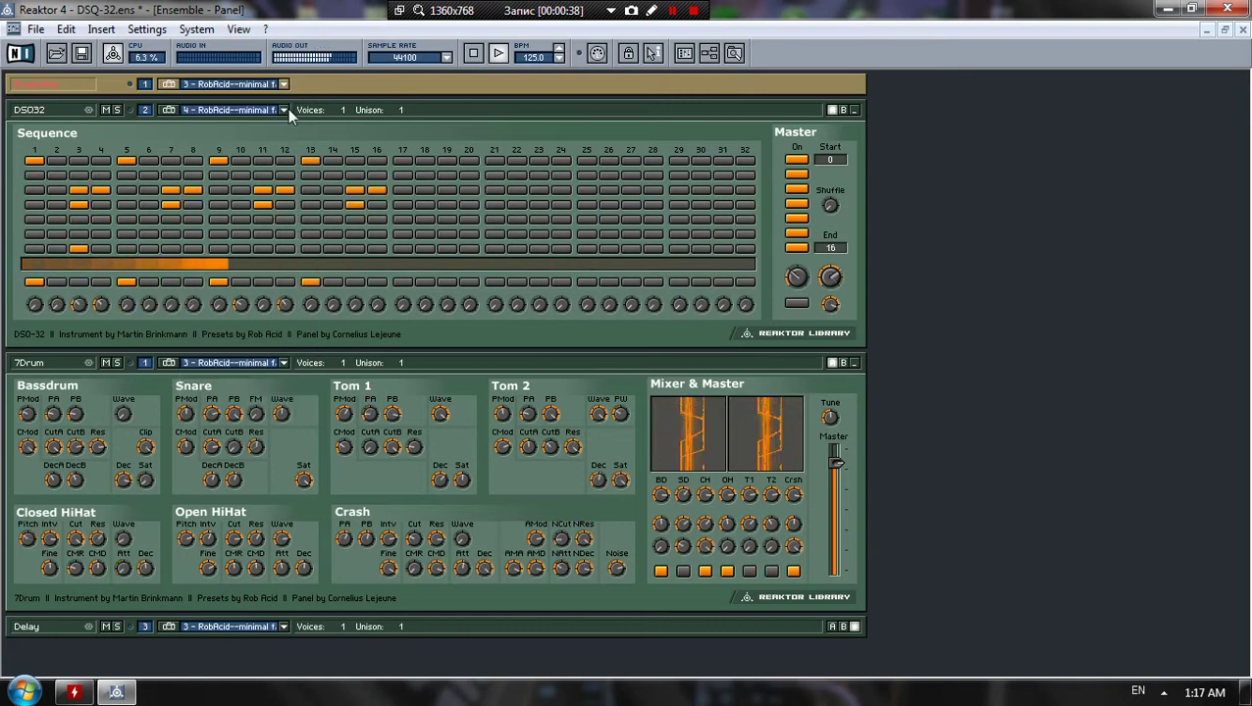
# Audition the ensemble snapshots 5 (minimal tek02) and 6 (acid-house01) during playback
pyautogui.click(284, 84)
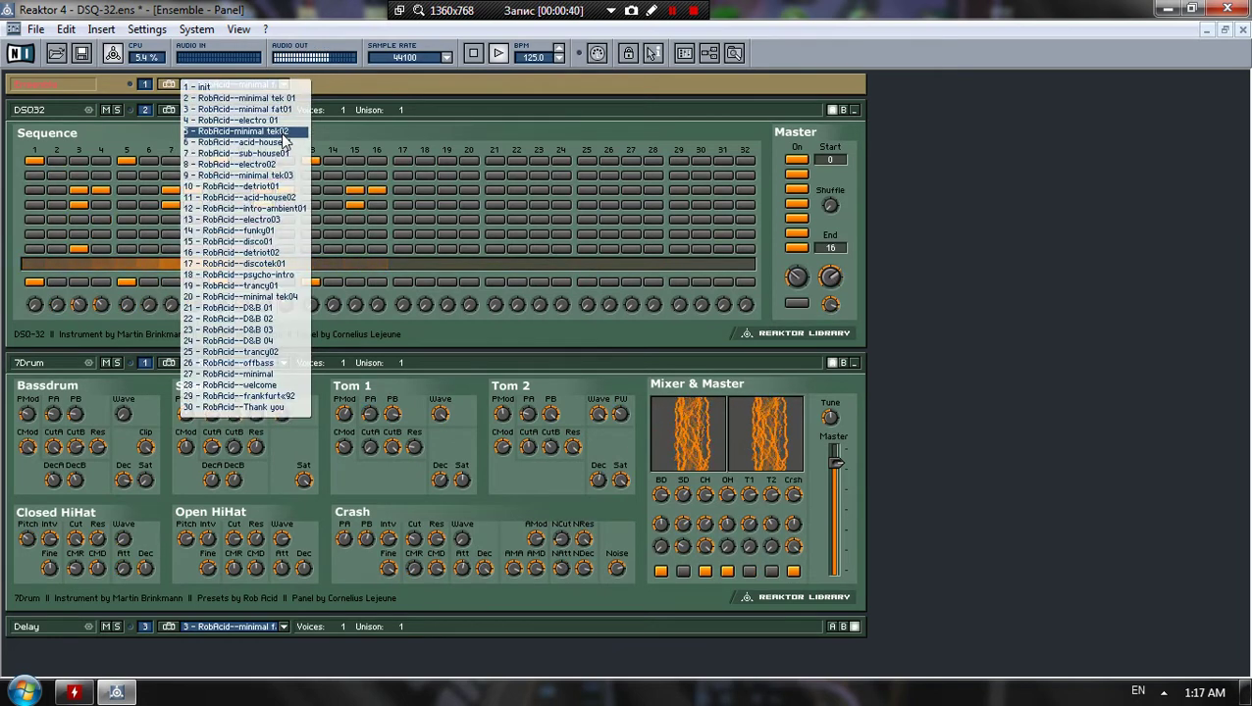
pyautogui.click(283, 135)
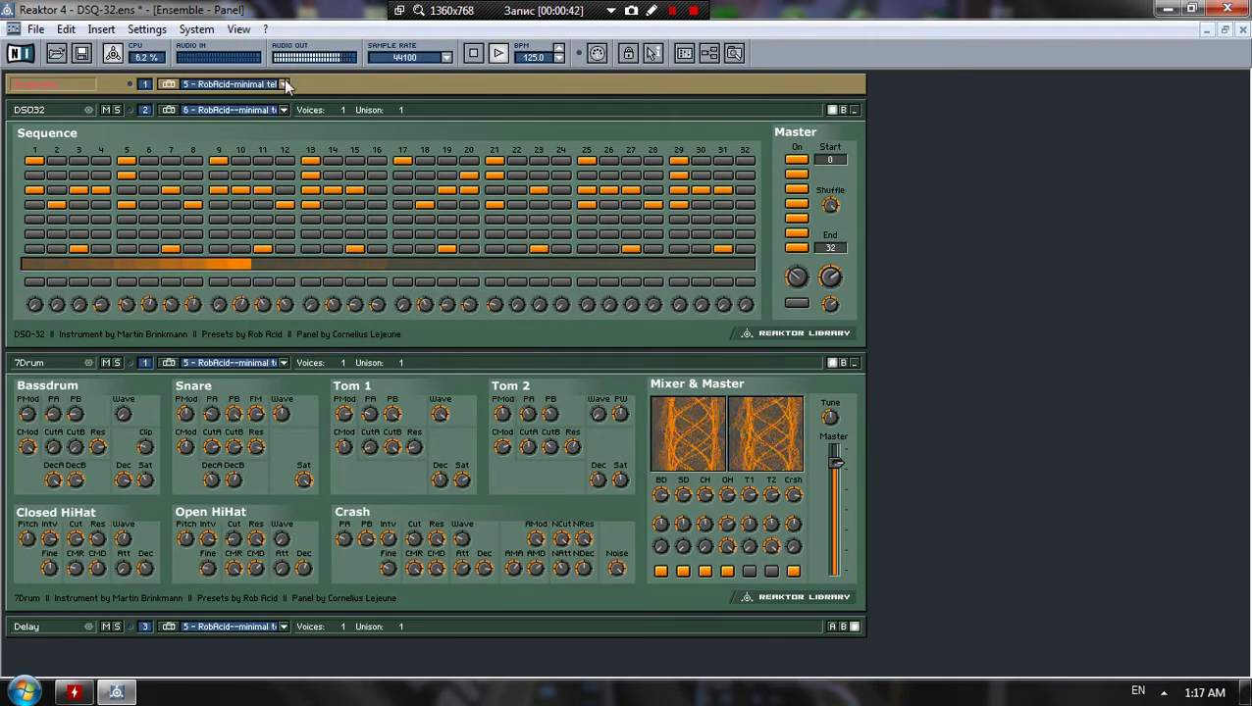
pyautogui.click(283, 84)
pyautogui.click(279, 142)
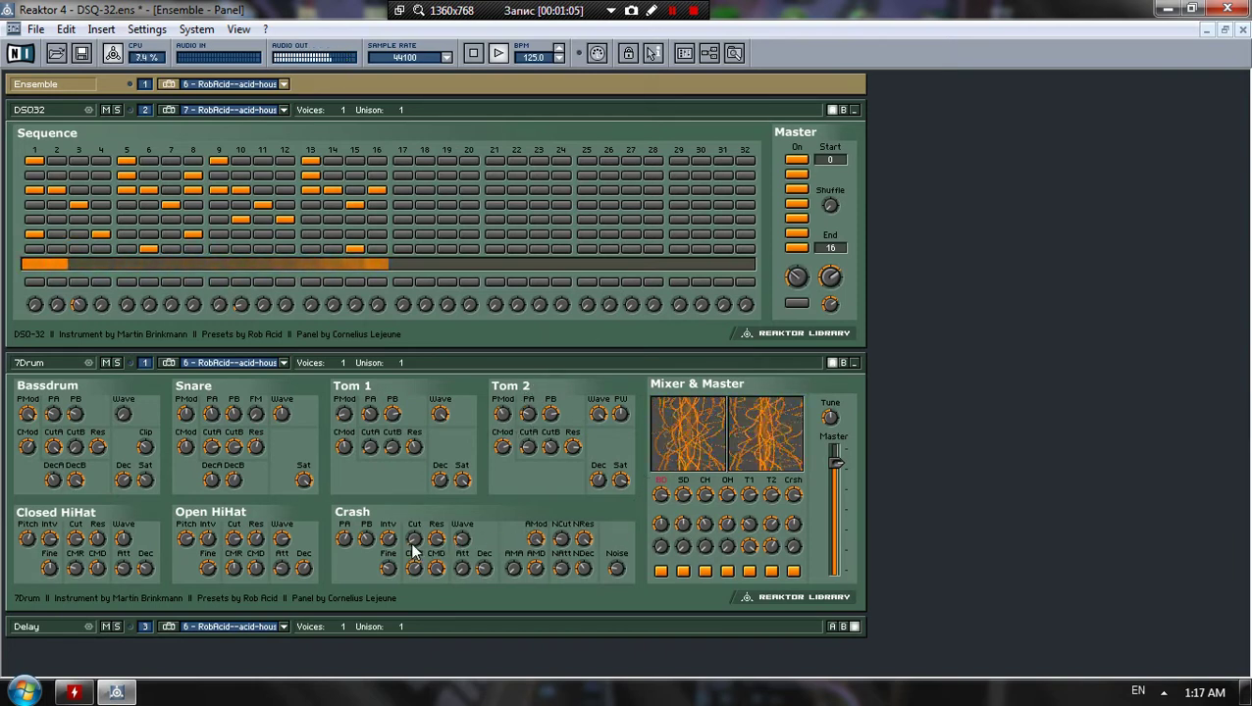
# Audition snapshots 8 (sub-house01) and 9 (electro02) for the DSQ32 sequencer only, keeping the current drum sounds
pyautogui.click(283, 110)
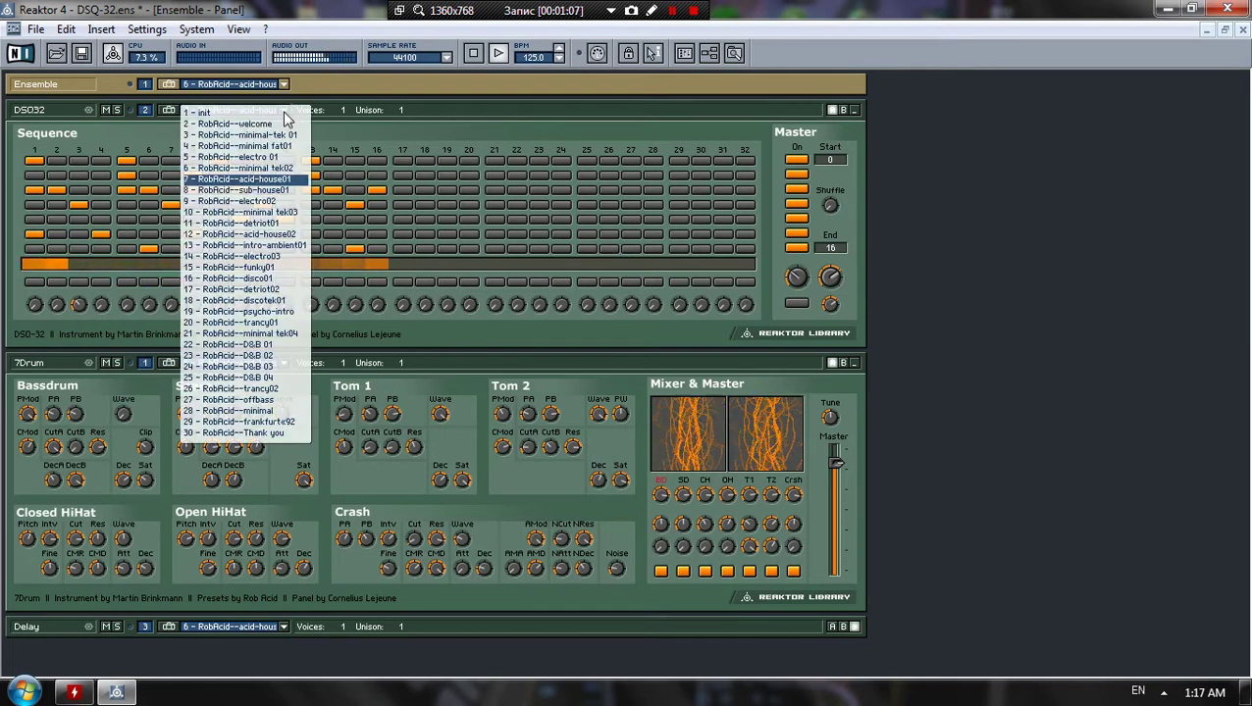
pyautogui.click(257, 190)
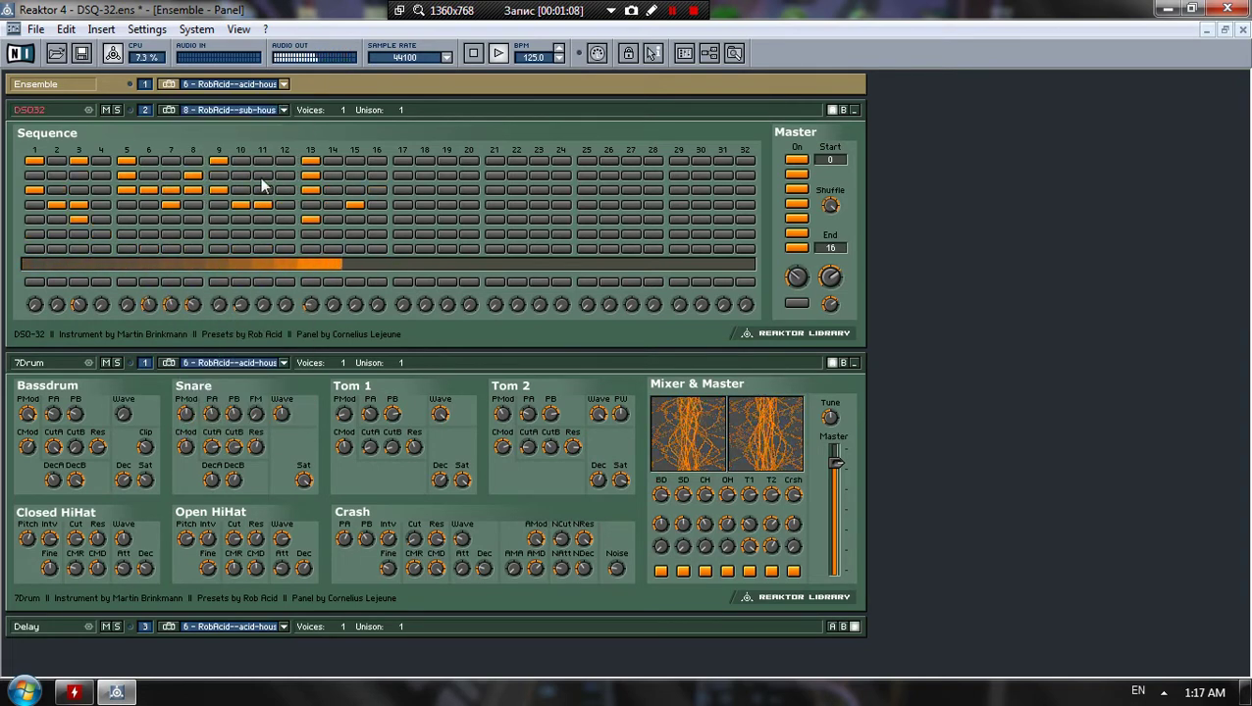
pyautogui.click(283, 109)
pyautogui.click(286, 112)
pyautogui.click(285, 110)
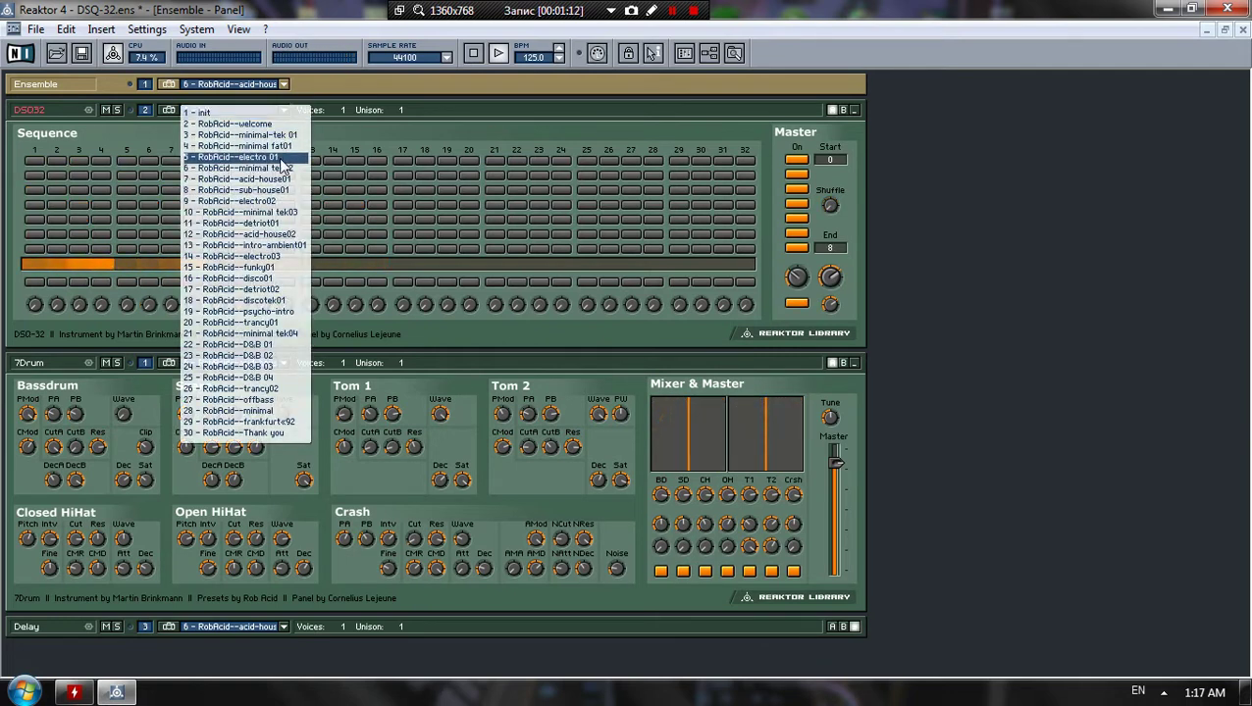
pyautogui.click(270, 202)
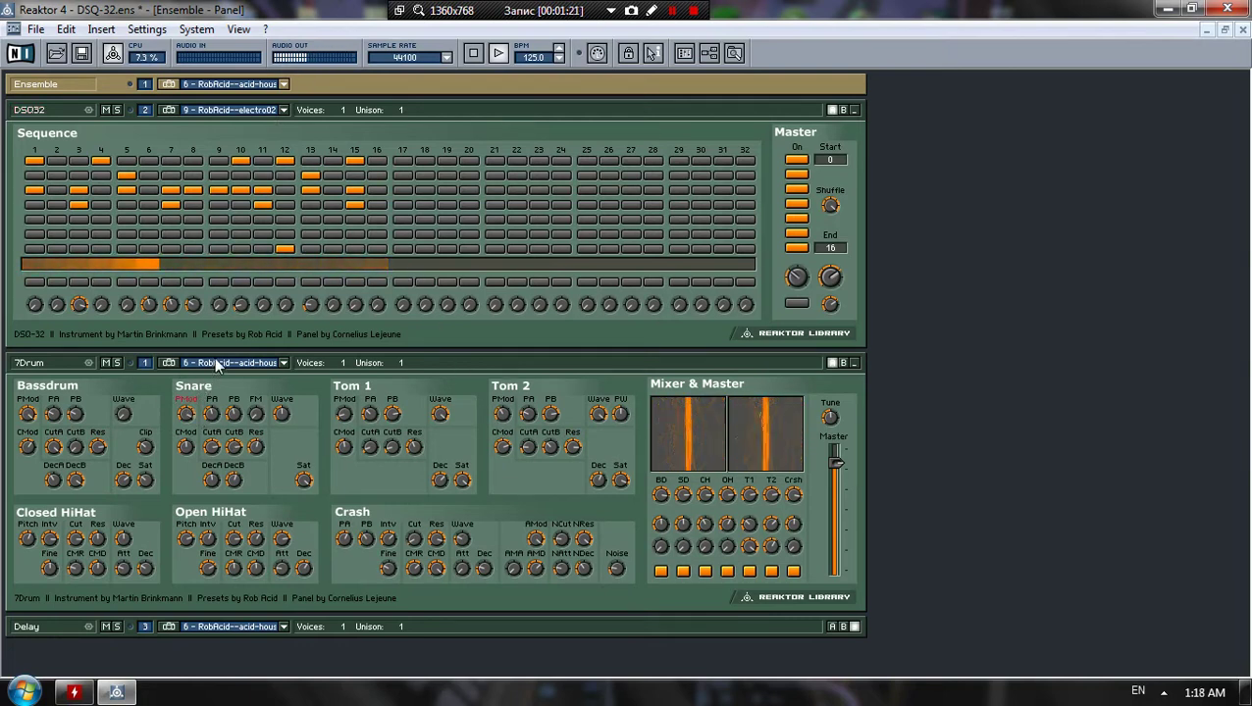
# Load sequencer snapshot 10 (minimal tek03) on the DSQ32 and adjust the CutA knob of Tom 2
pyautogui.click(282, 111)
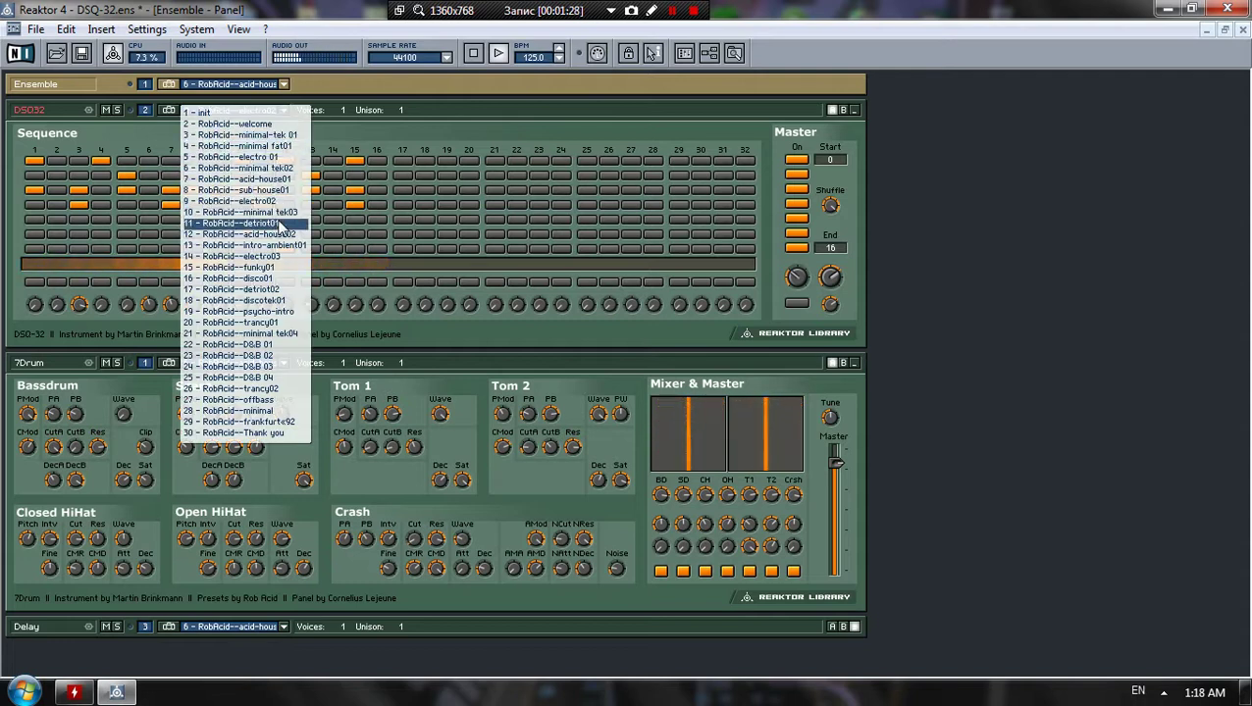
pyautogui.click(274, 212)
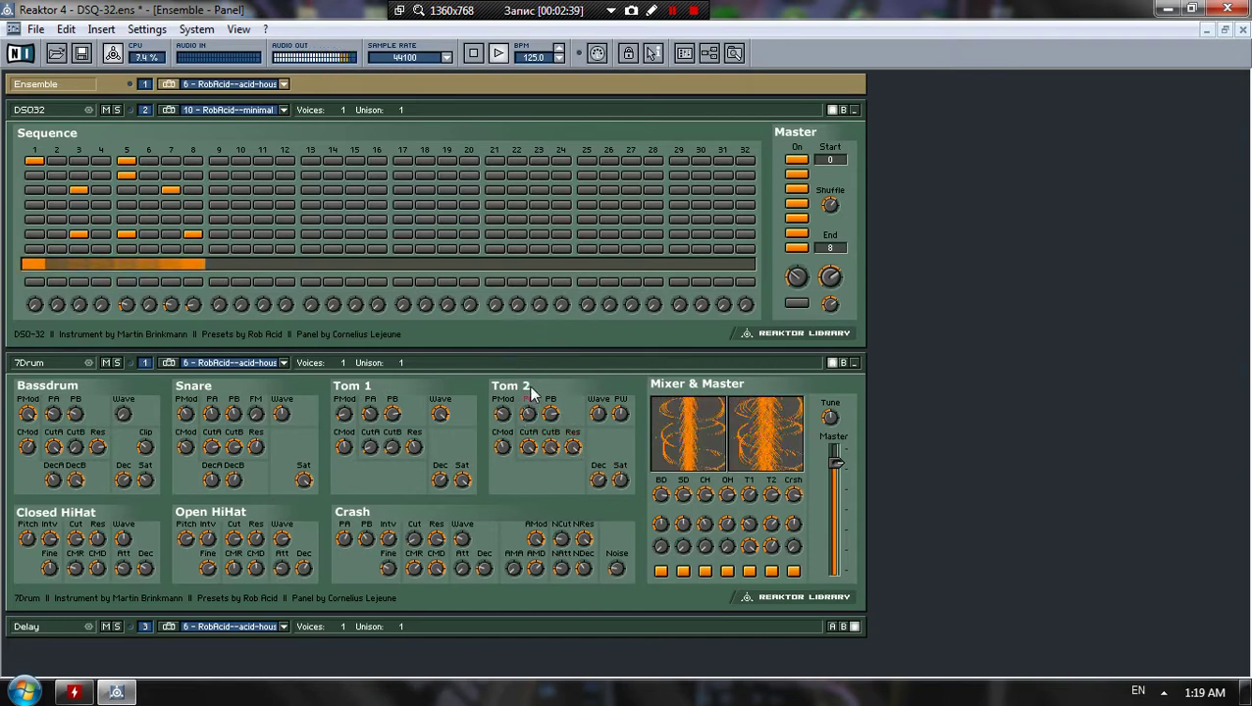
pyautogui.click(526, 453)
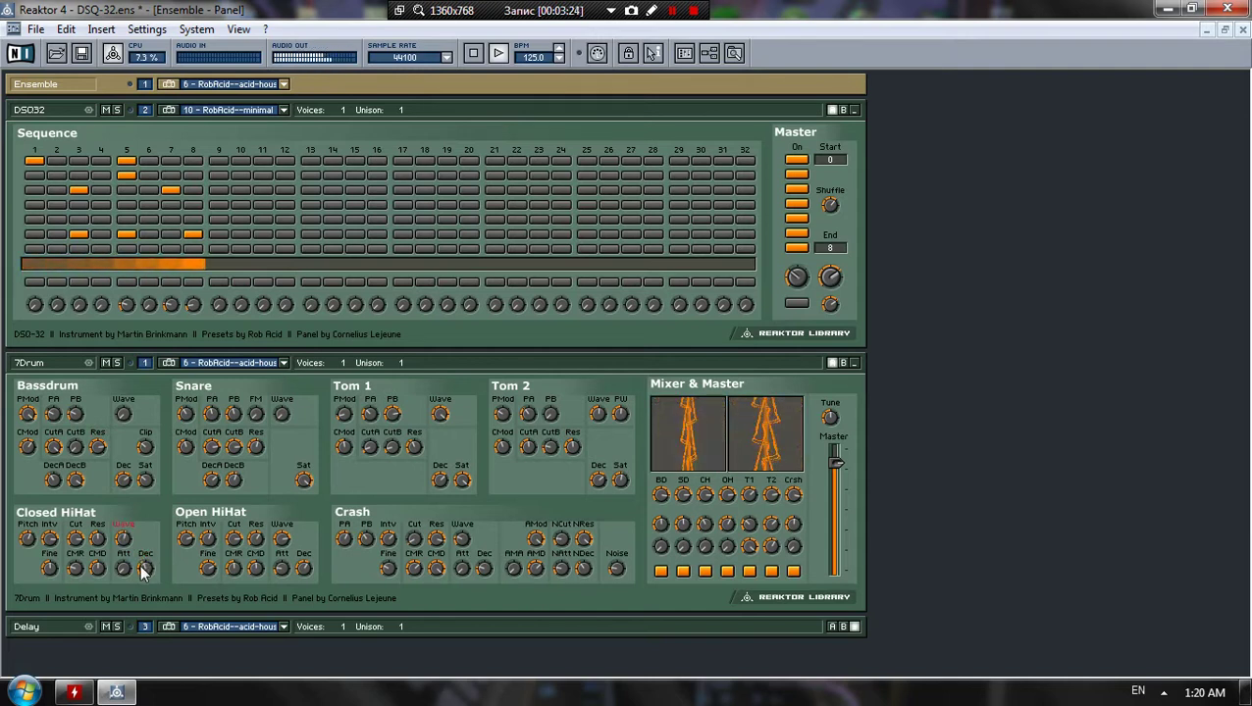
# Try extra hits on steps 7 and 6 of the sixth sequencer row and on step 6 of the third row
pyautogui.click(170, 235)
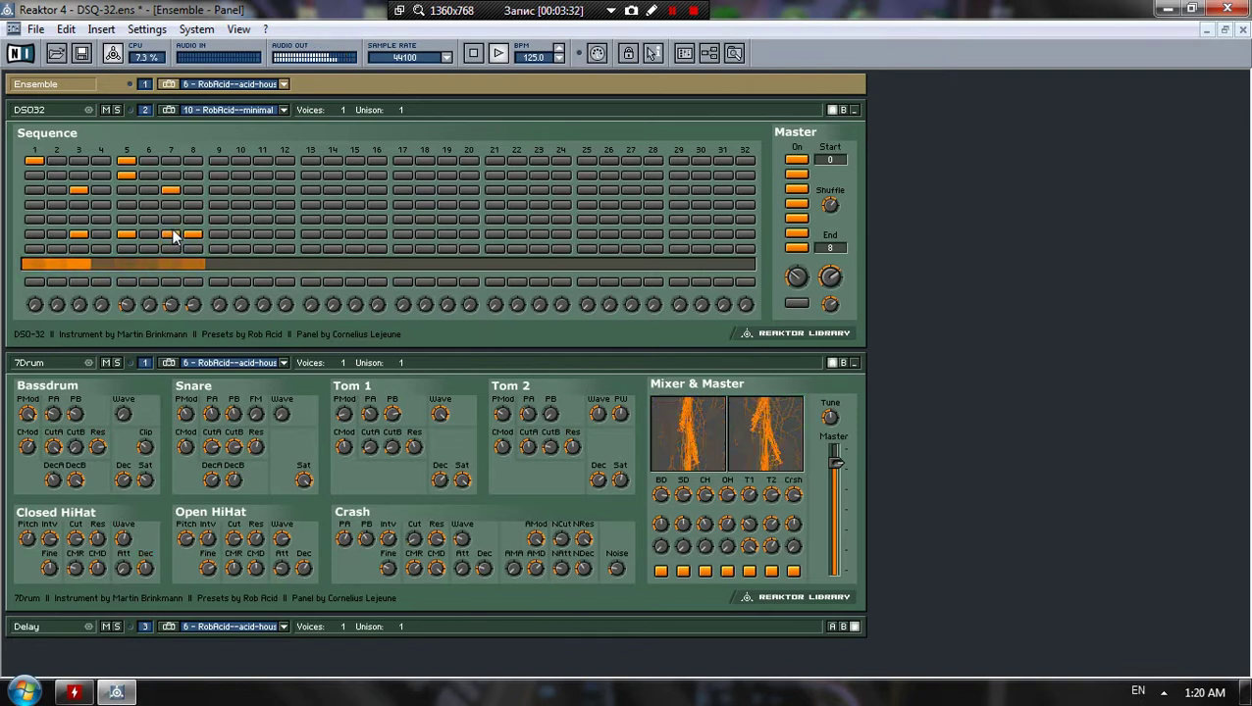
pyautogui.click(171, 234)
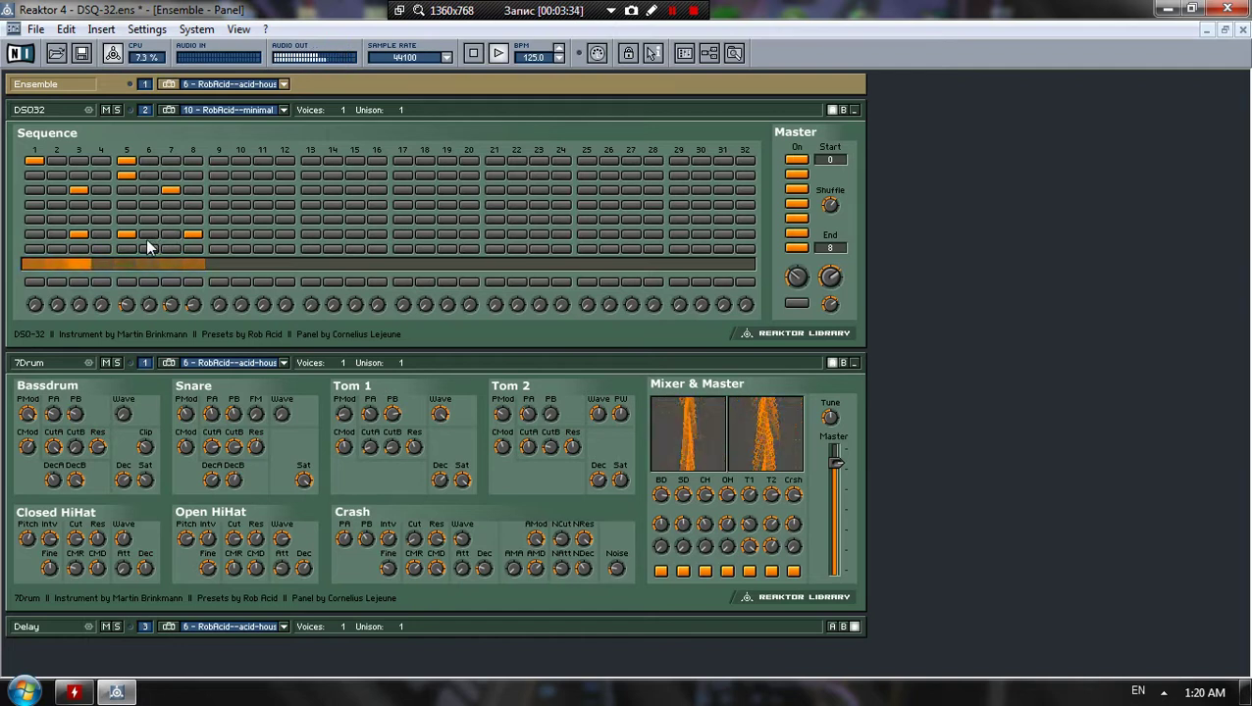
pyautogui.click(150, 236)
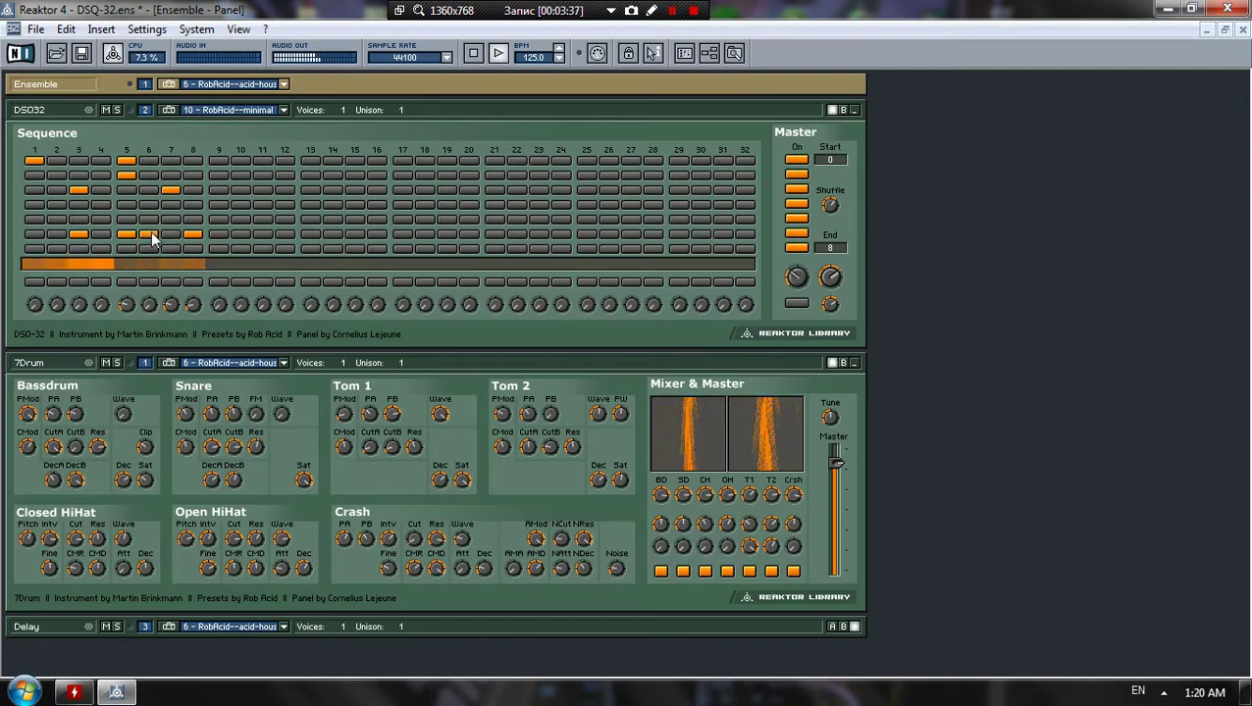
pyautogui.click(149, 236)
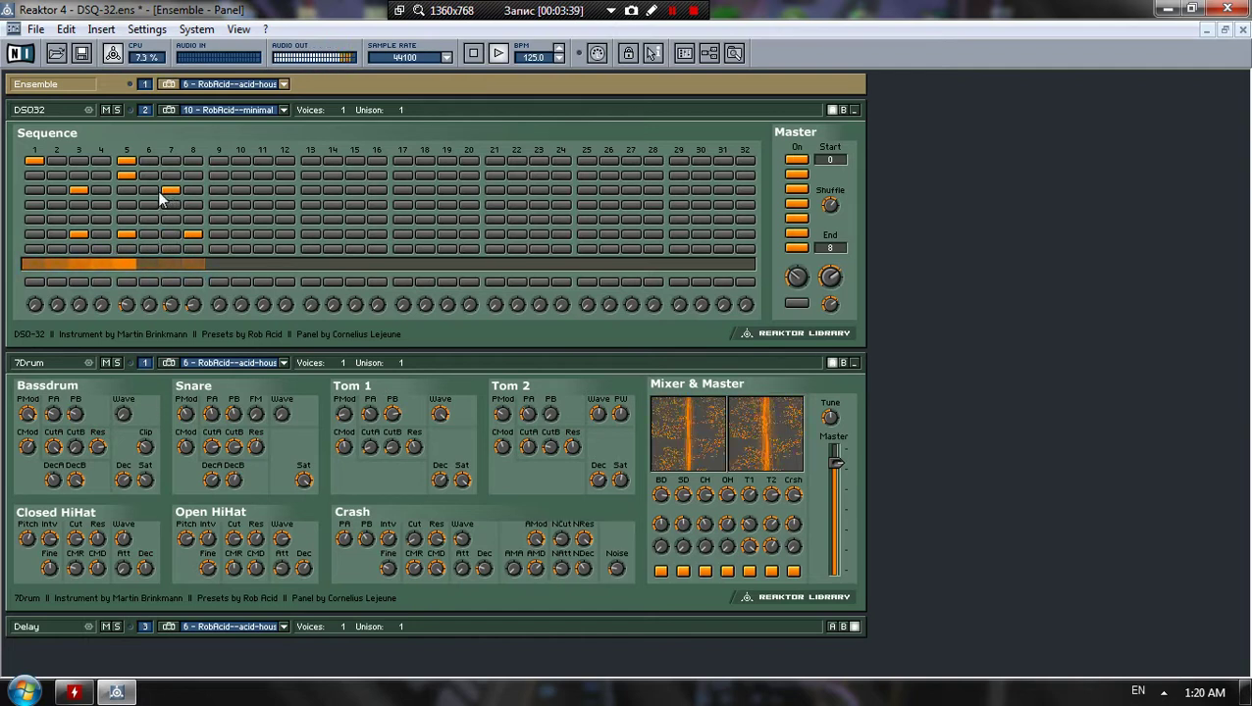
pyautogui.click(153, 192)
pyautogui.click(150, 193)
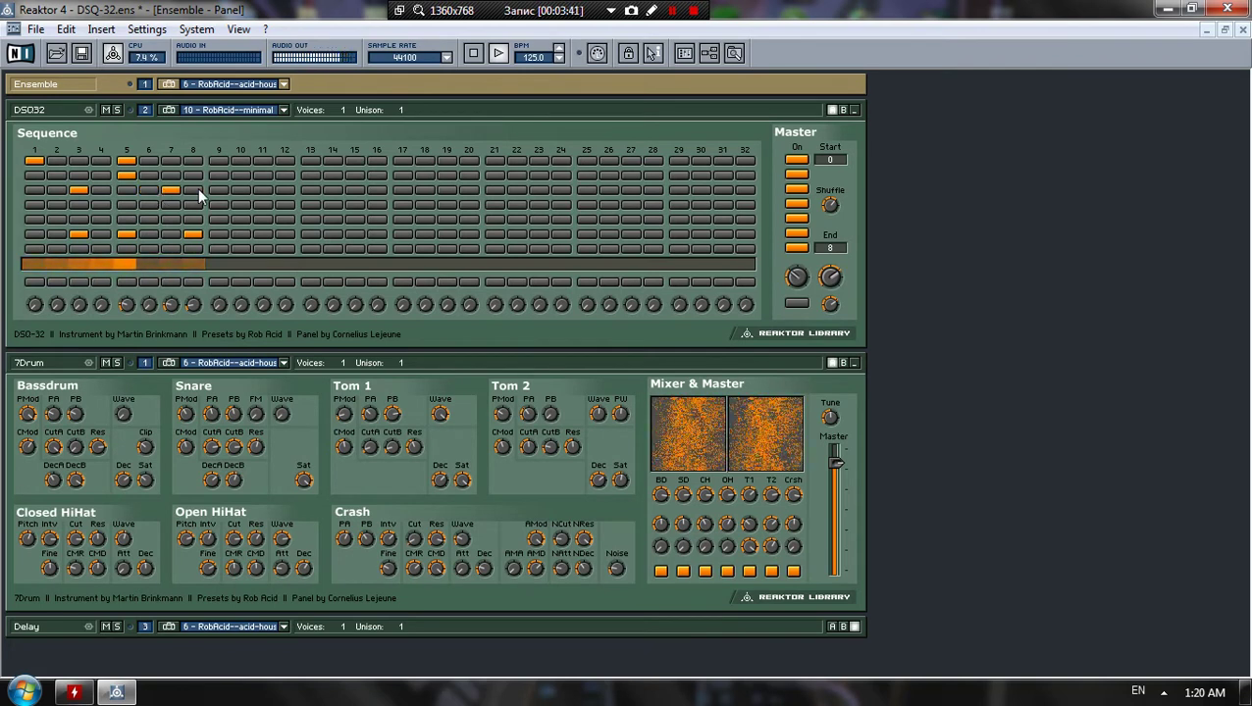
# Add hits on step 7 of the sixth row and step 8 of the third row, and adjust Tom 2's CutB and CutA
pyautogui.click(172, 234)
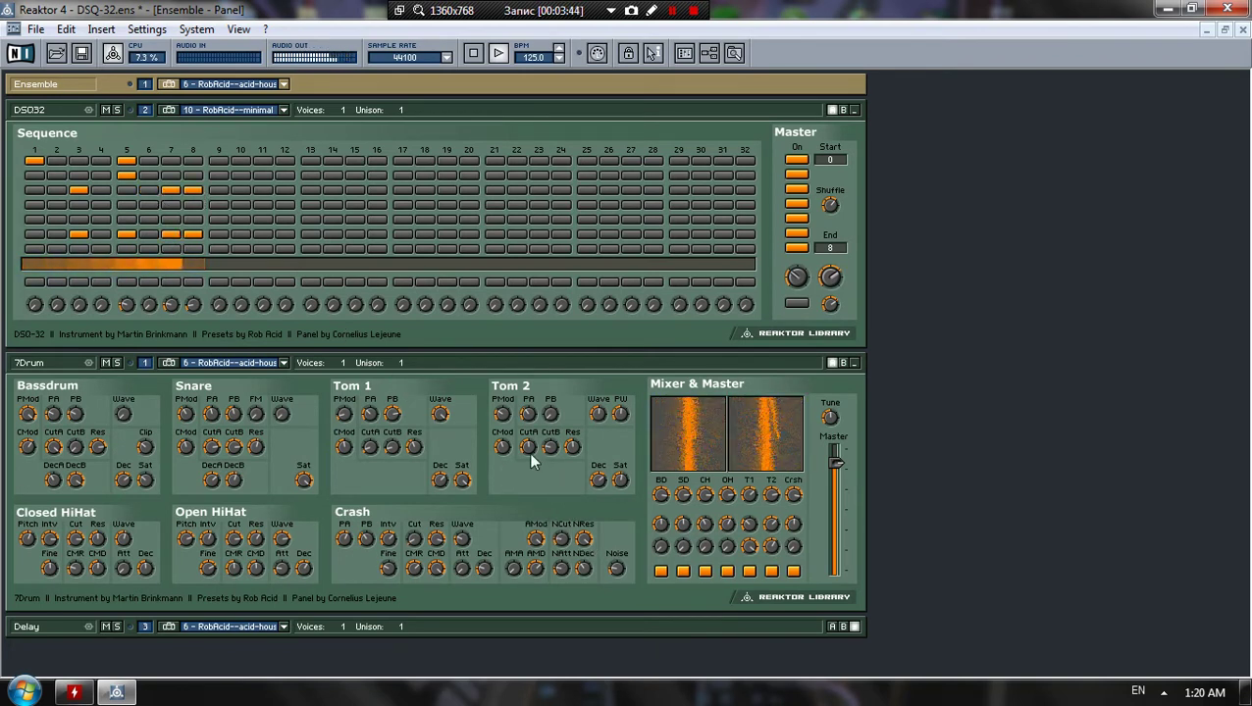
pyautogui.moveTo(549, 451); pyautogui.dragTo(564, 385)
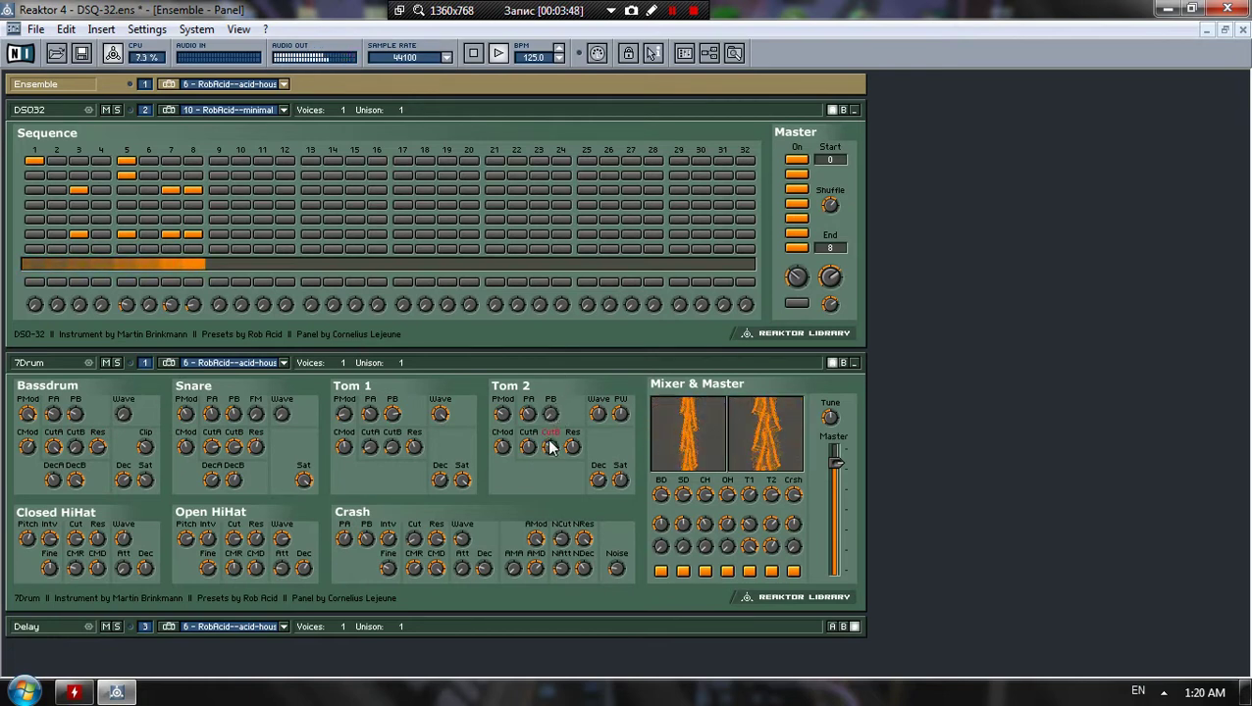
pyautogui.moveTo(530, 443)
pyautogui.mouseDown()
pyautogui.moveTo(531, 414)
pyautogui.moveTo(540, 441)
pyautogui.moveTo(528, 449)
pyautogui.mouseUp()
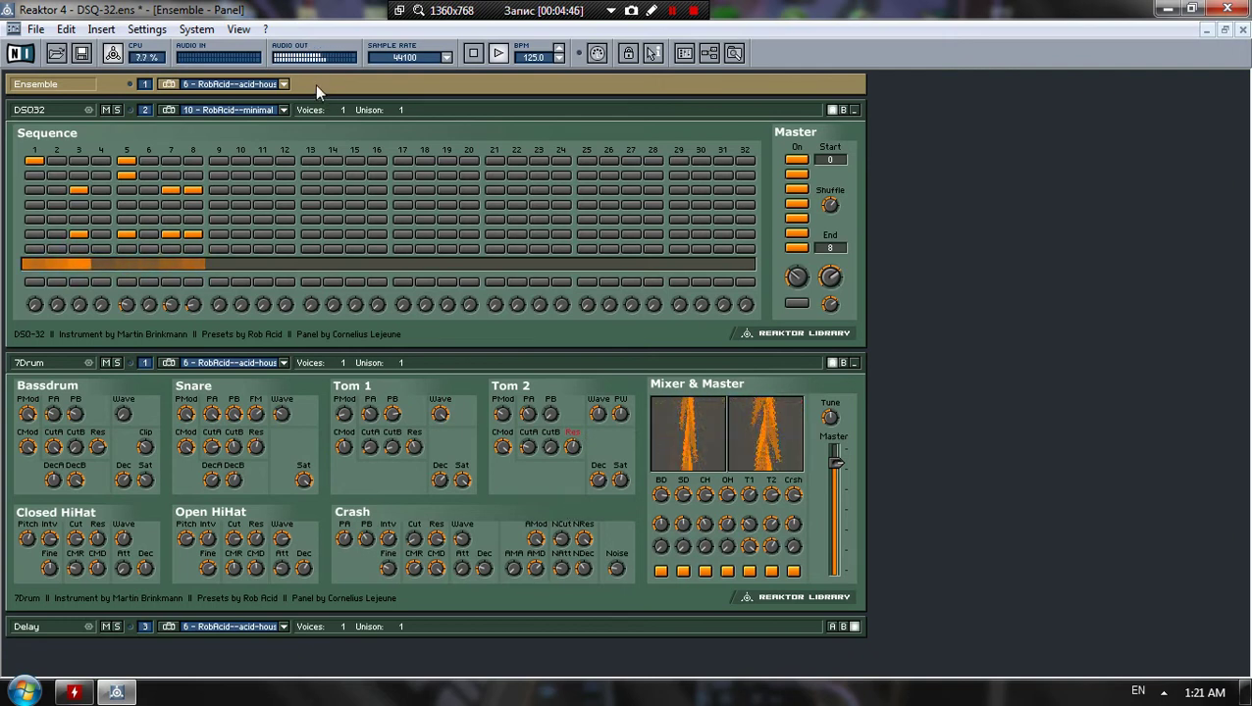
# Audition the ensemble snapshots 10 (detriot01) and 11 (acid-house02) during playback
pyautogui.click(282, 84)
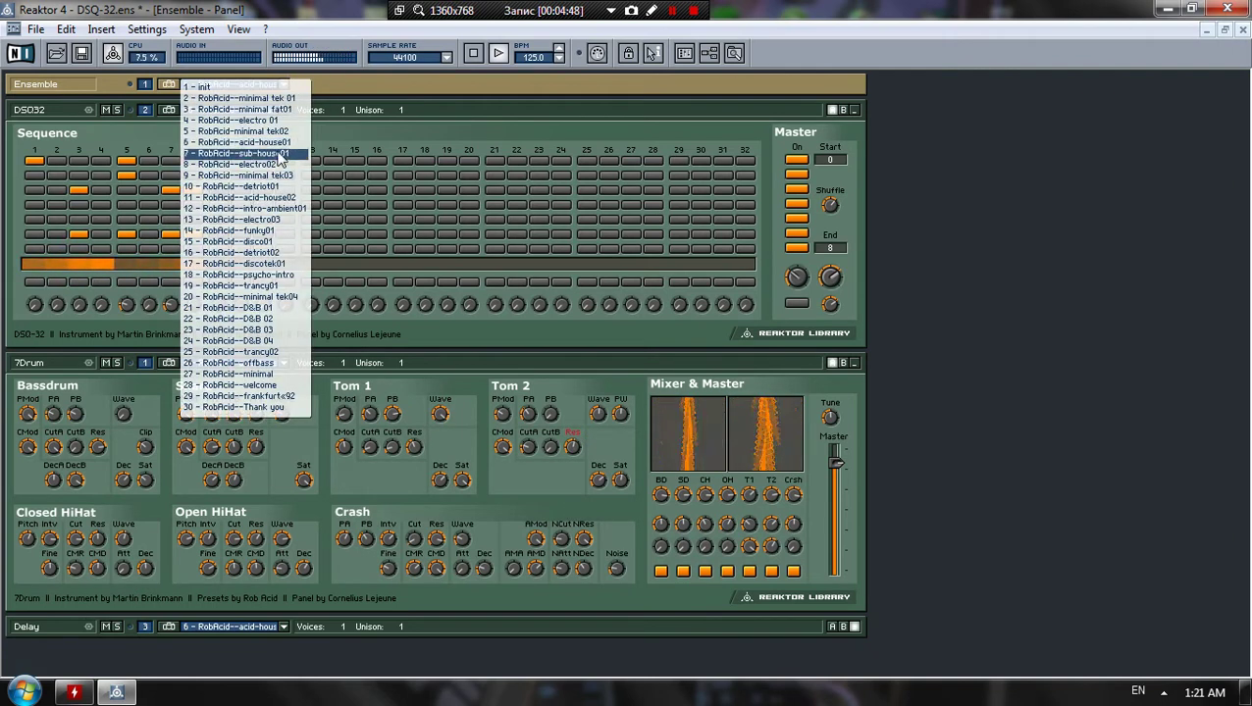
pyautogui.click(283, 184)
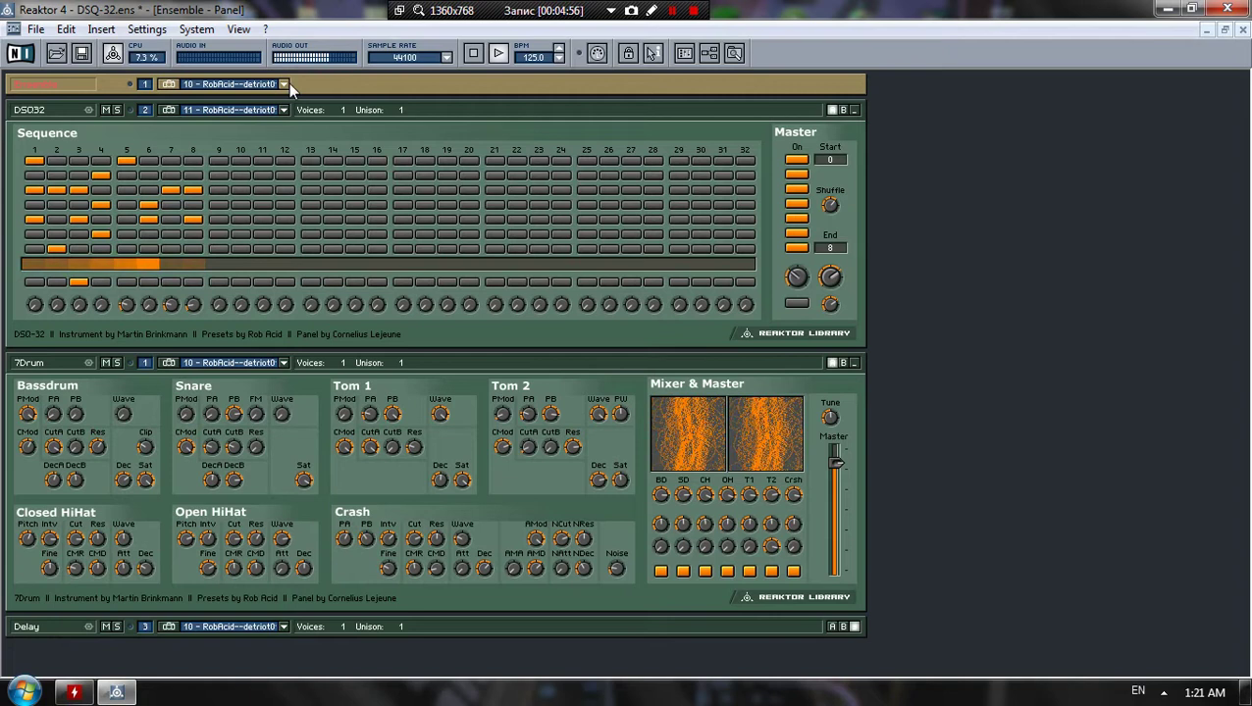
pyautogui.click(283, 84)
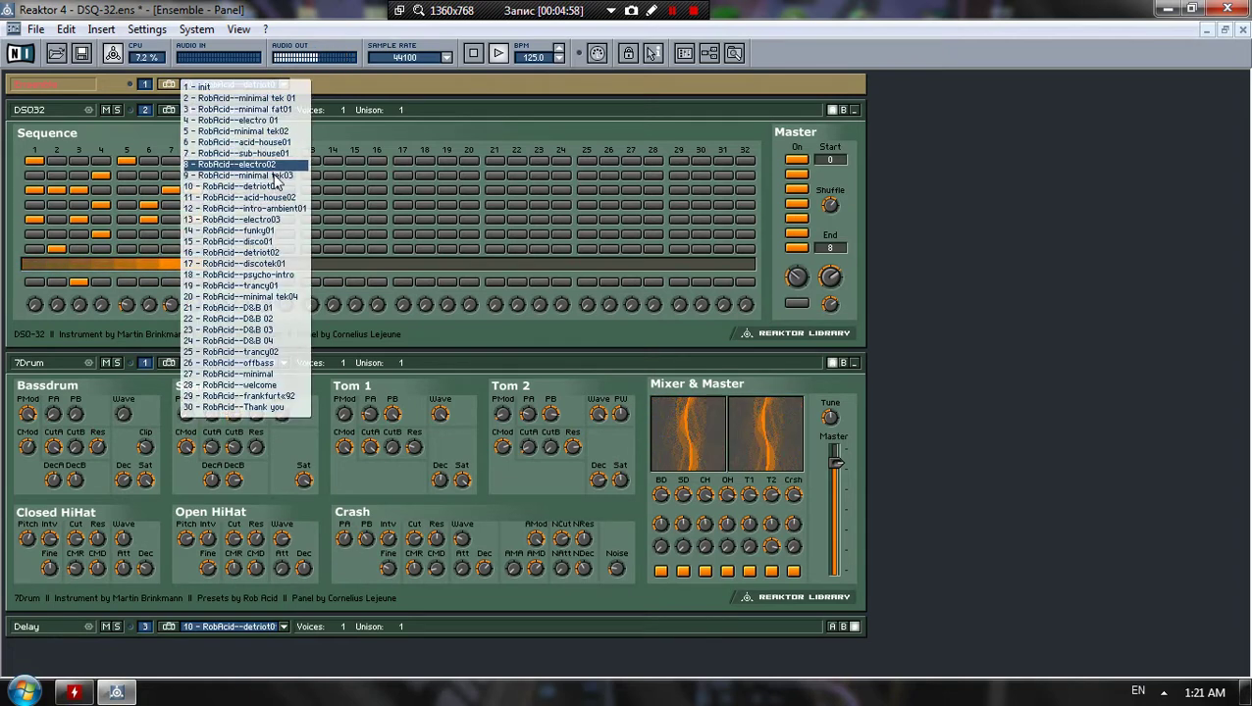
pyautogui.click(245, 197)
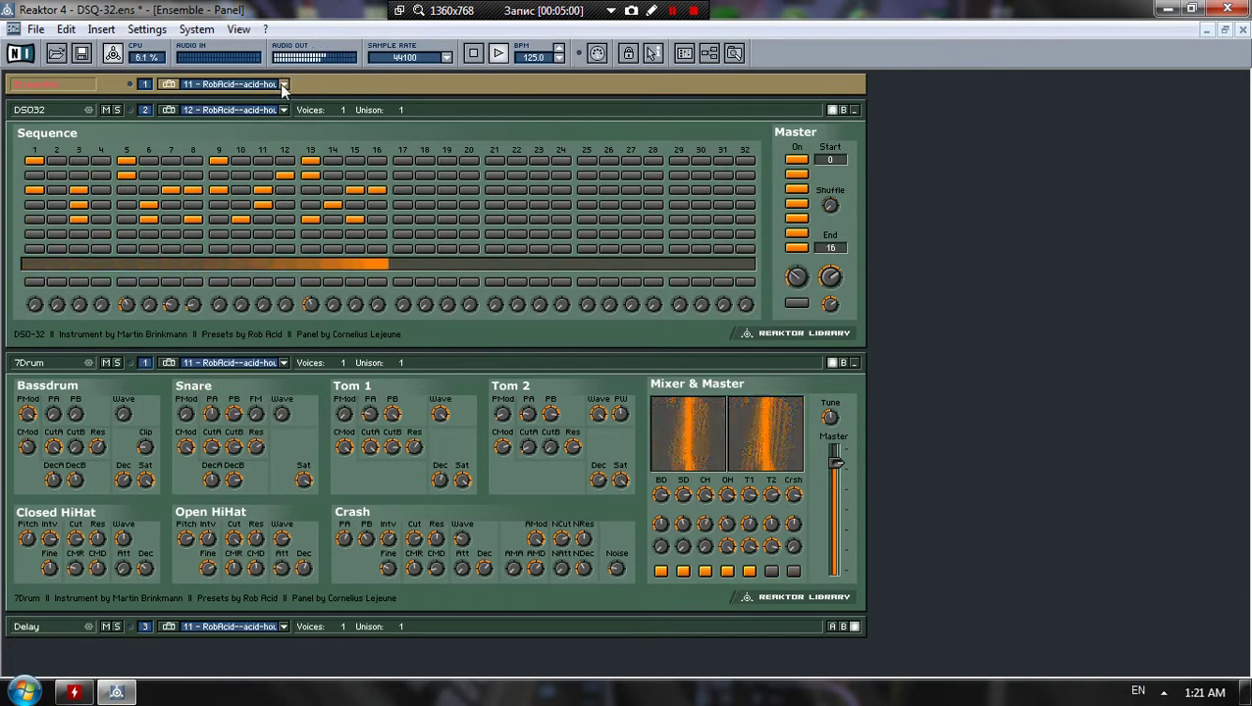
# Audition the ensemble snapshots 12 (intro-ambient01) and 13 (electro03) during playback
pyautogui.click(283, 84)
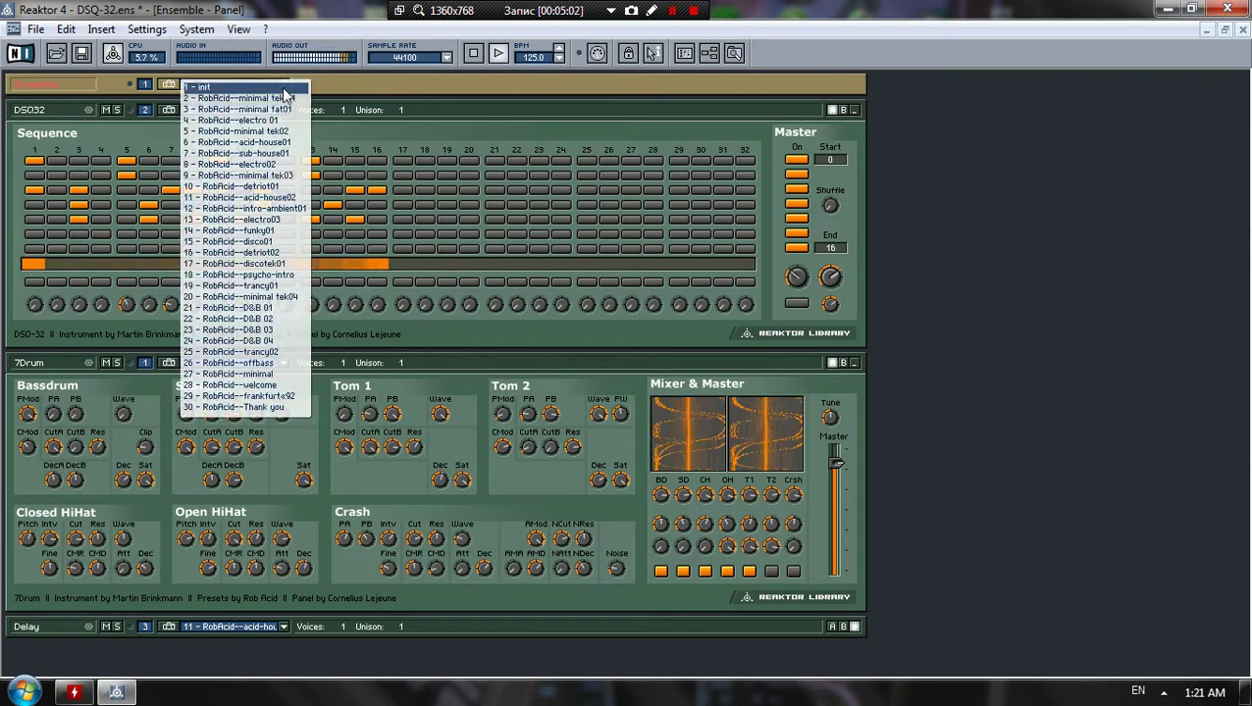
pyautogui.click(271, 209)
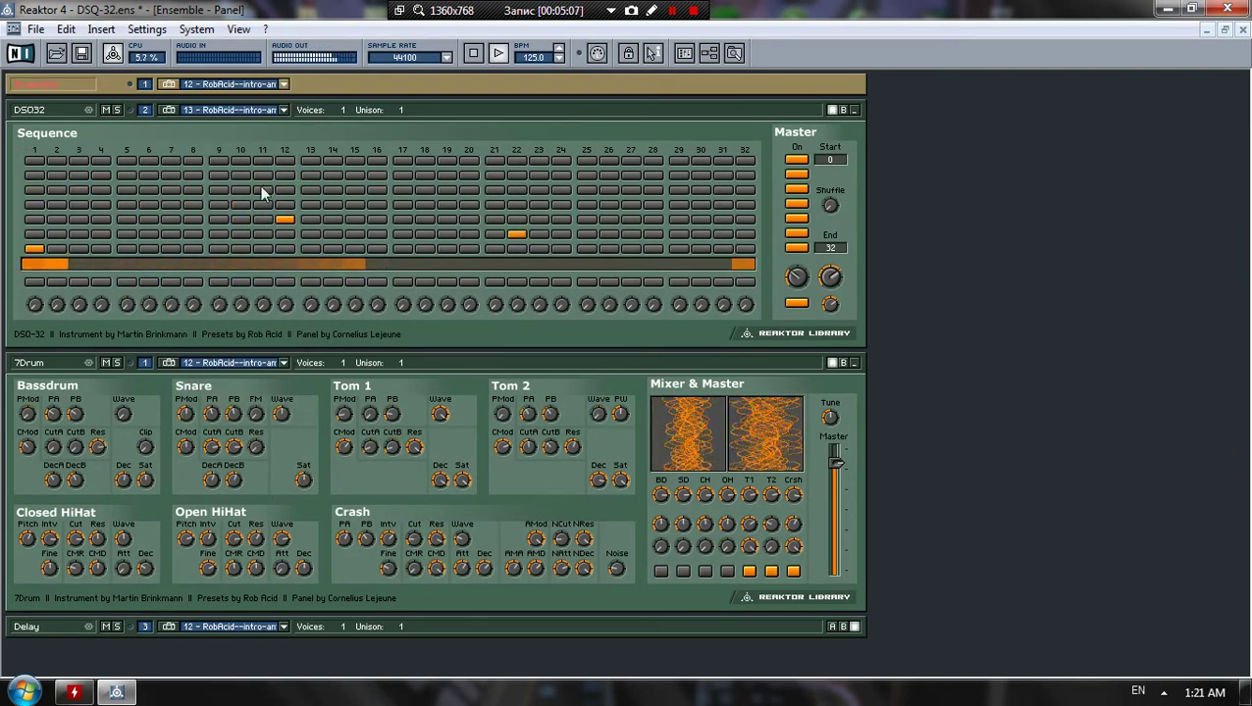
pyautogui.click(284, 84)
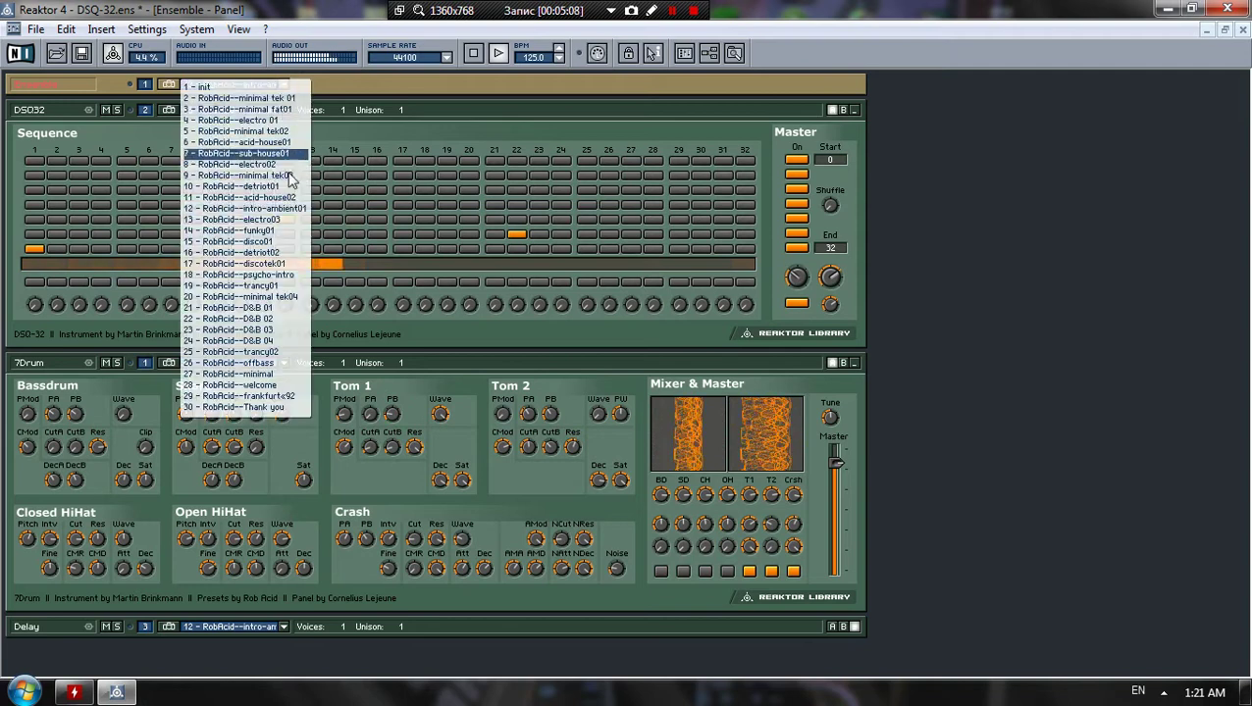
pyautogui.click(291, 227)
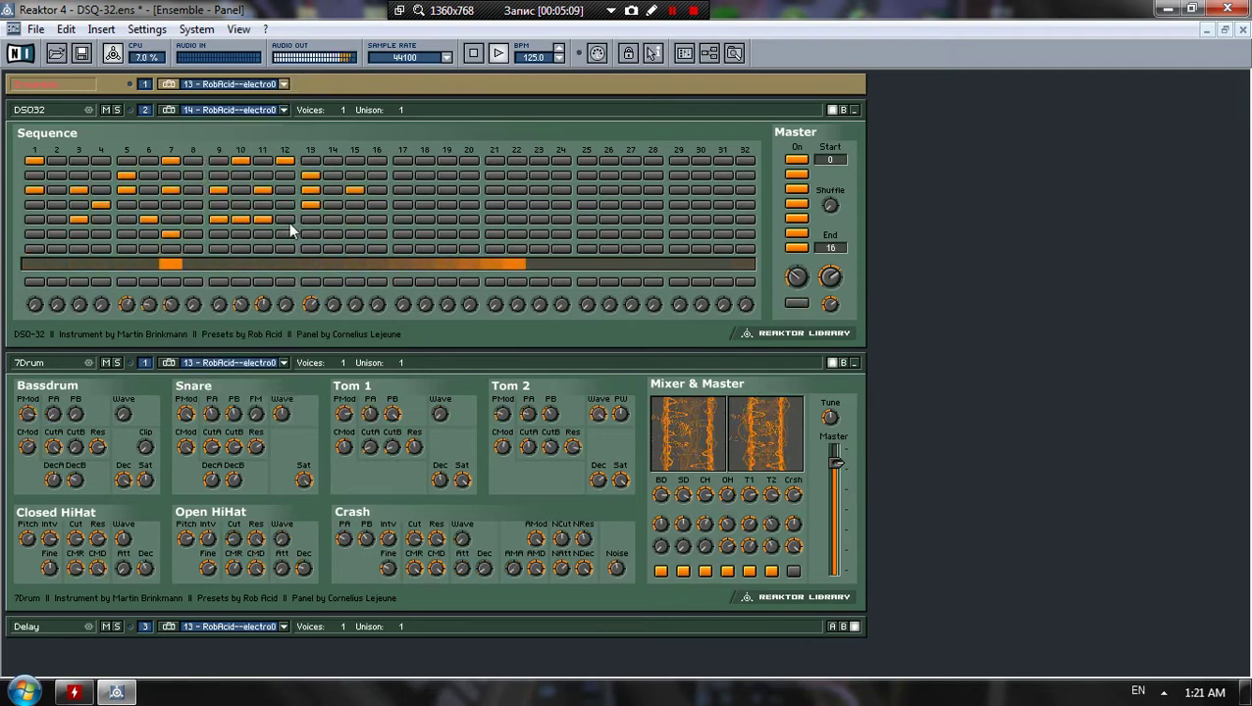
# Audition the ensemble snapshots 14 (funky01) and 15 (disco01) during playback
pyautogui.click(282, 84)
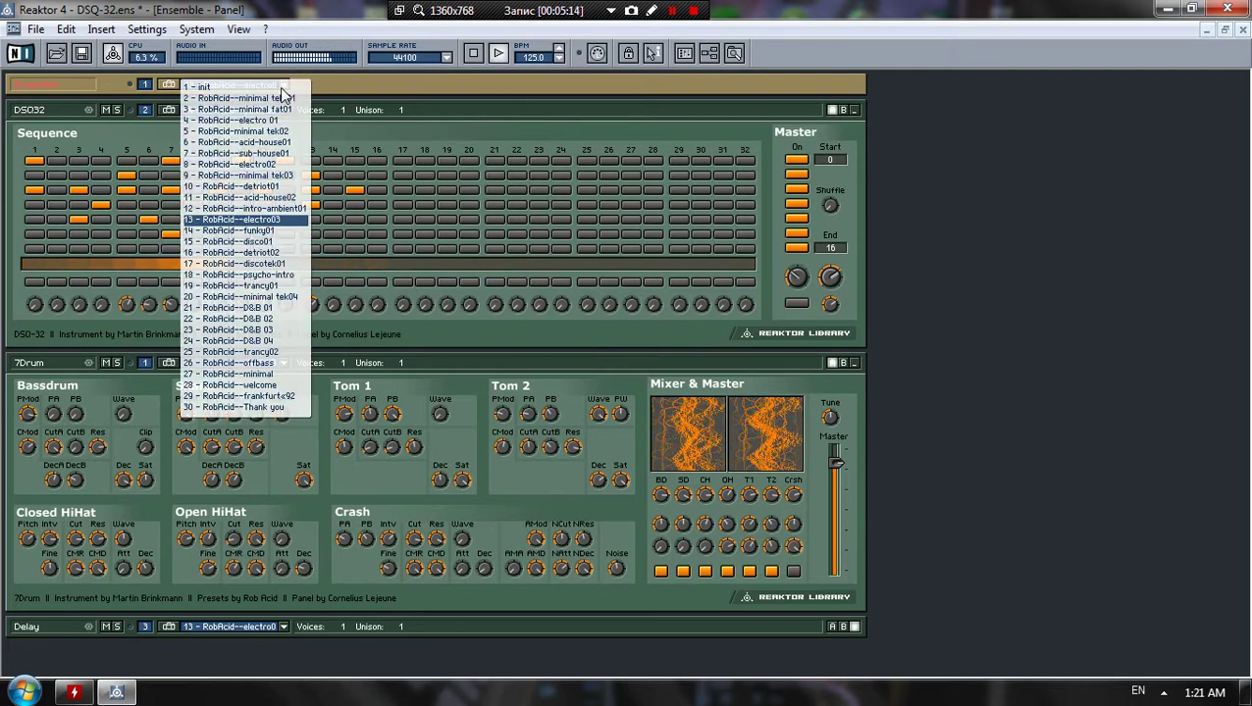
pyautogui.click(294, 239)
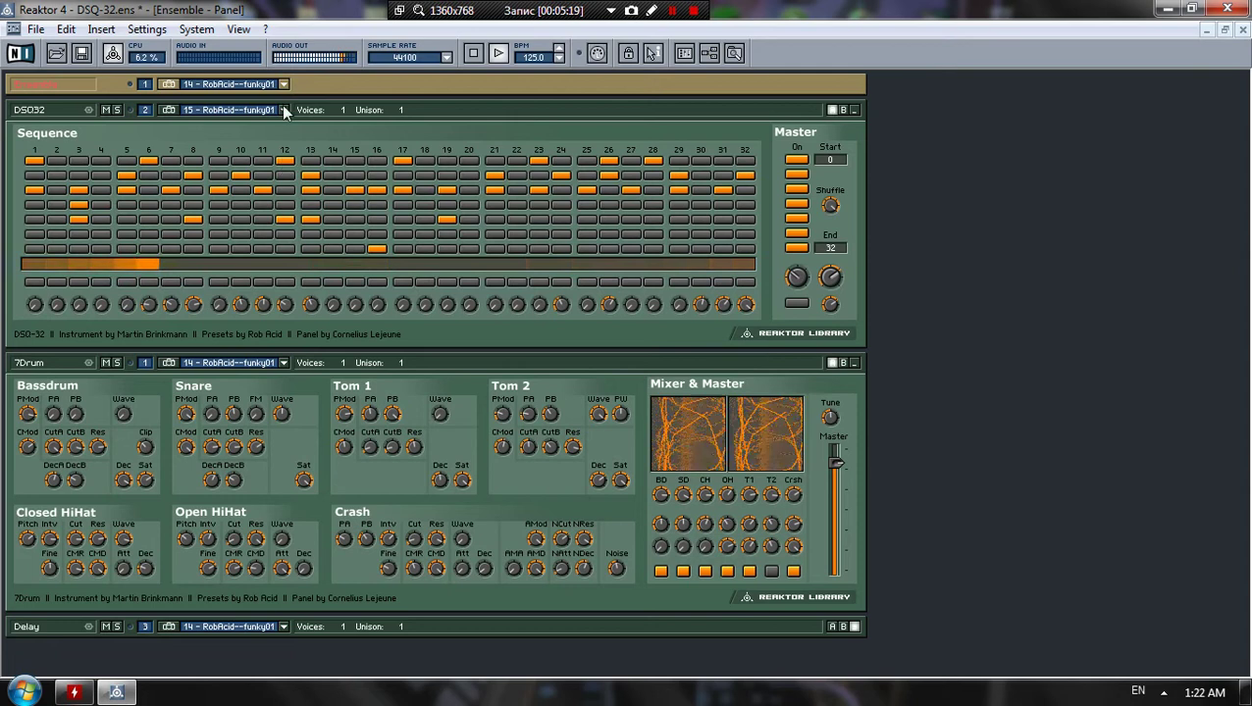
pyautogui.click(284, 86)
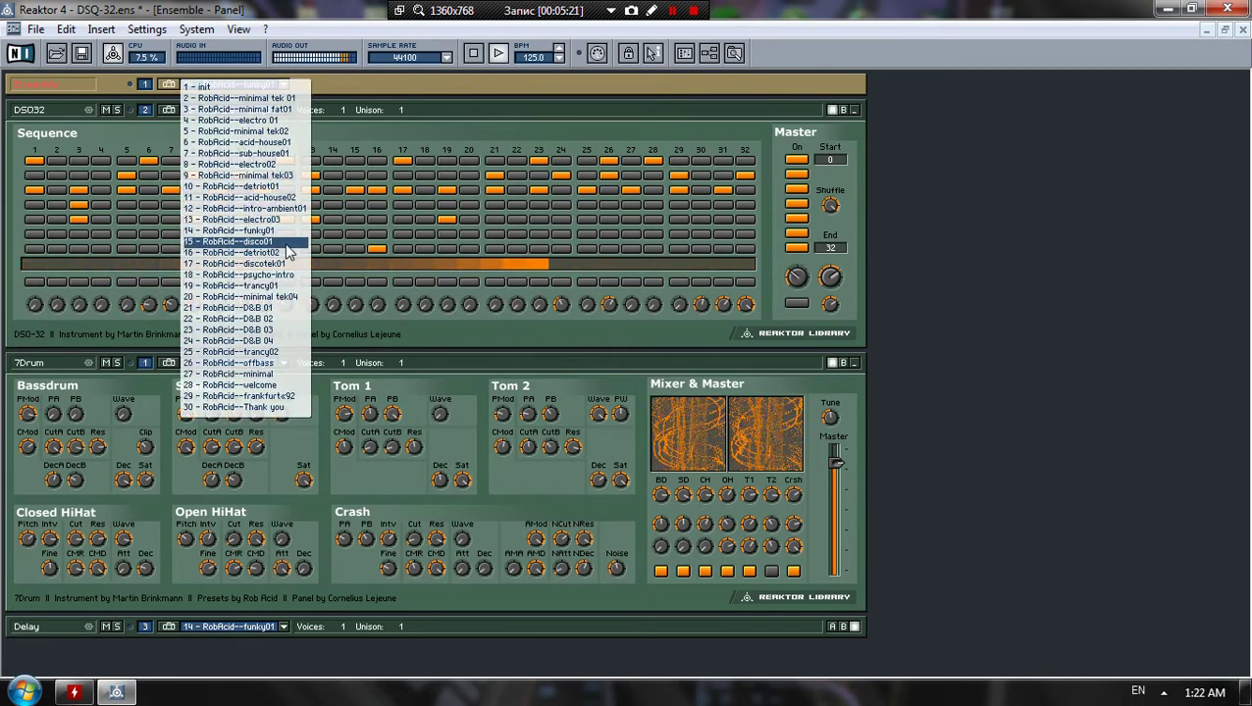
pyautogui.click(286, 246)
# Audition the ensemble snapshots 16 (detriot02), 17 (discotek01) and 18 (psycho-intro) during playback
pyautogui.click(283, 85)
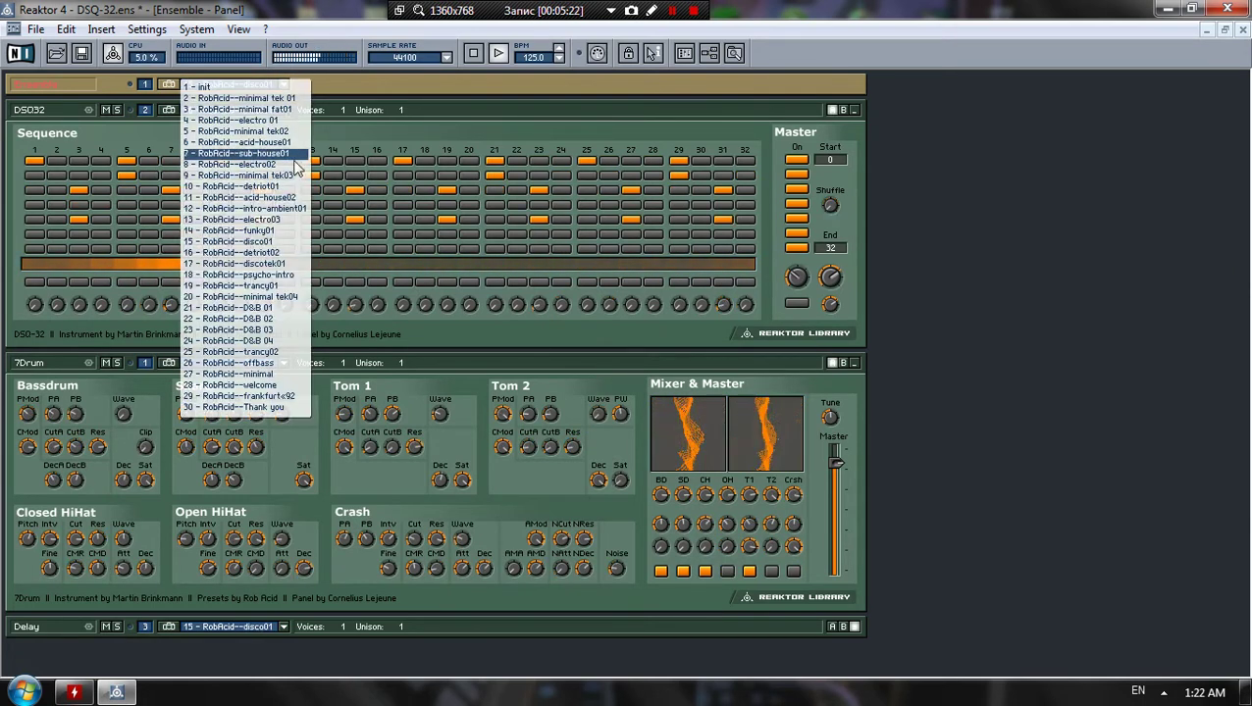
pyautogui.click(285, 256)
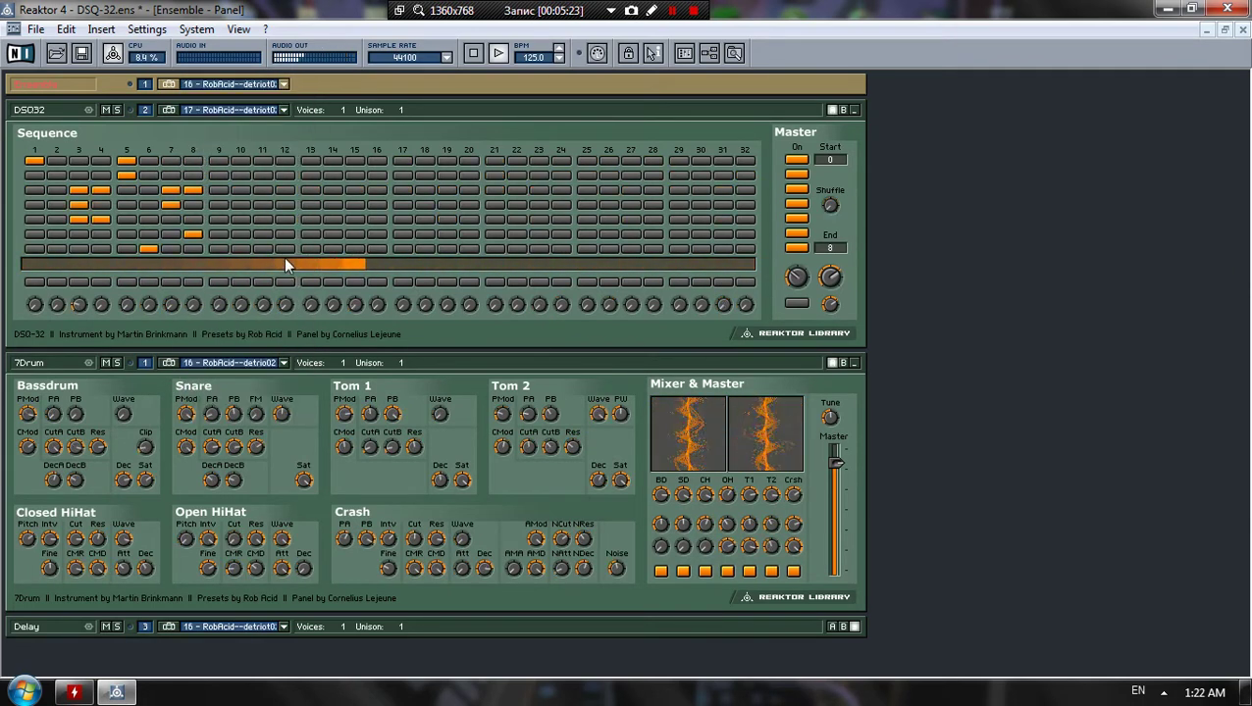
pyautogui.click(280, 87)
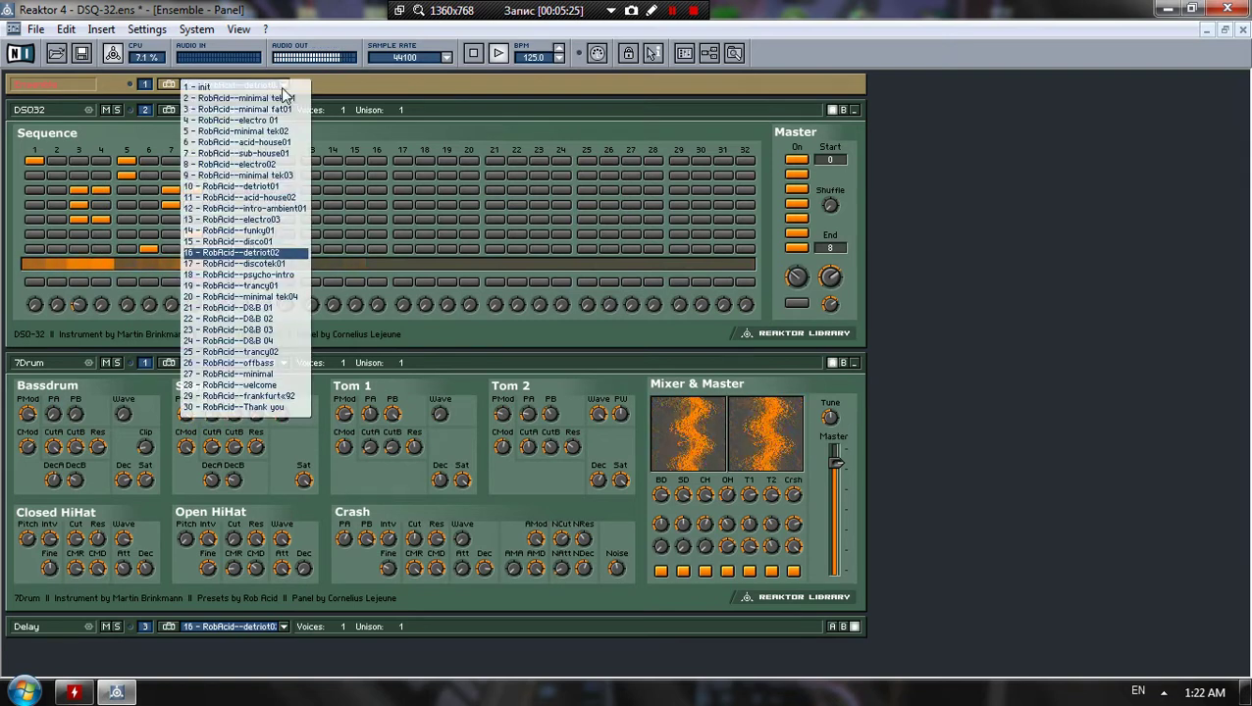
pyautogui.click(296, 265)
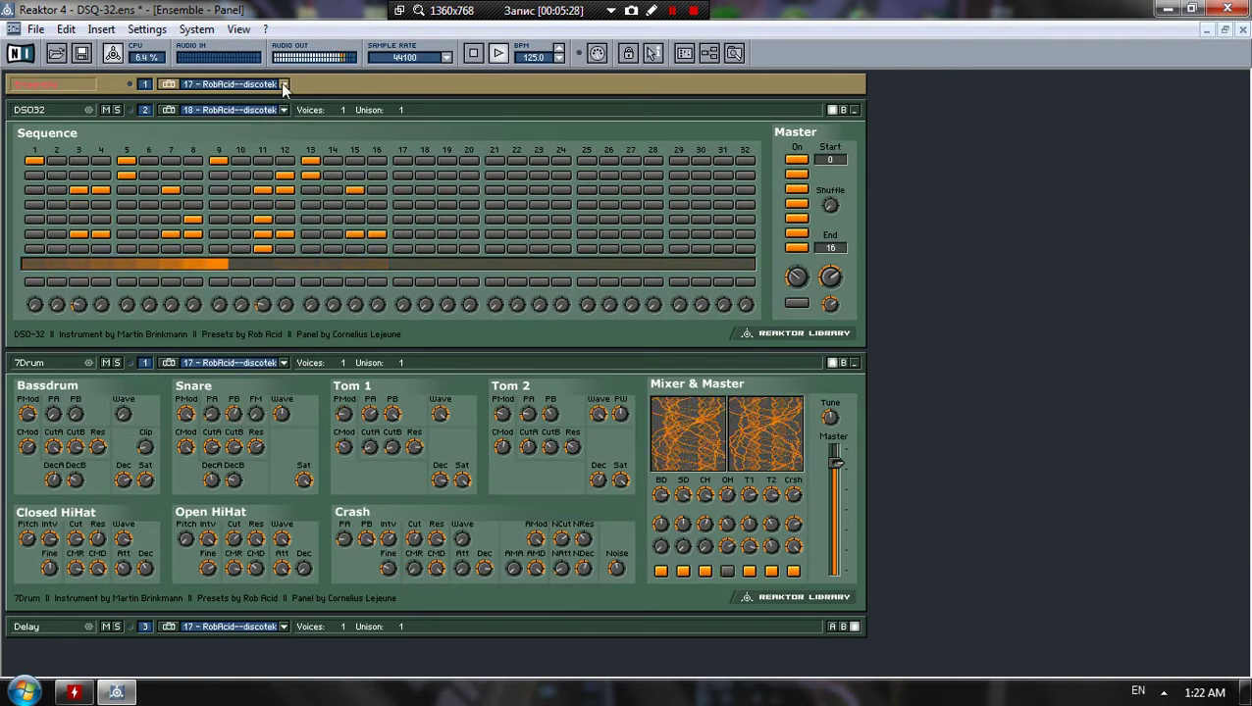
pyautogui.click(283, 86)
pyautogui.click(284, 278)
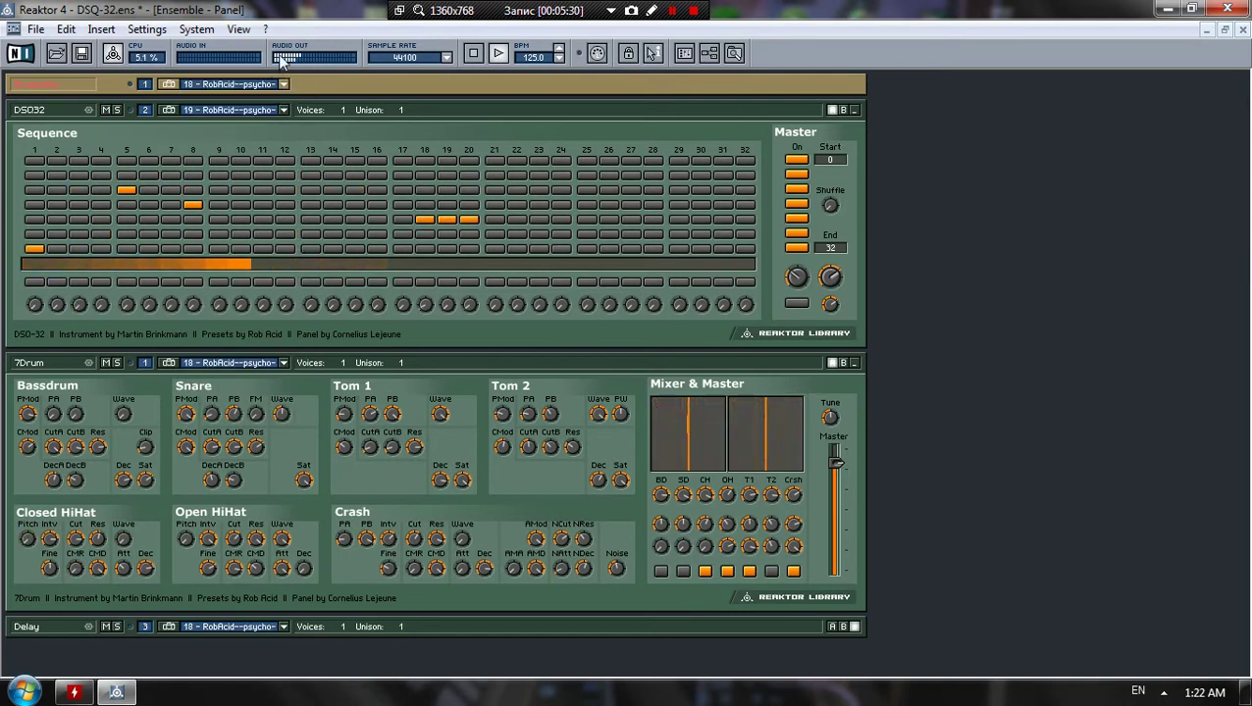
# Audition the ensemble snapshots 19 (trancy01), 21 (D&B 01) and 25 (trancy02) during playback
pyautogui.click(283, 83)
pyautogui.click(285, 286)
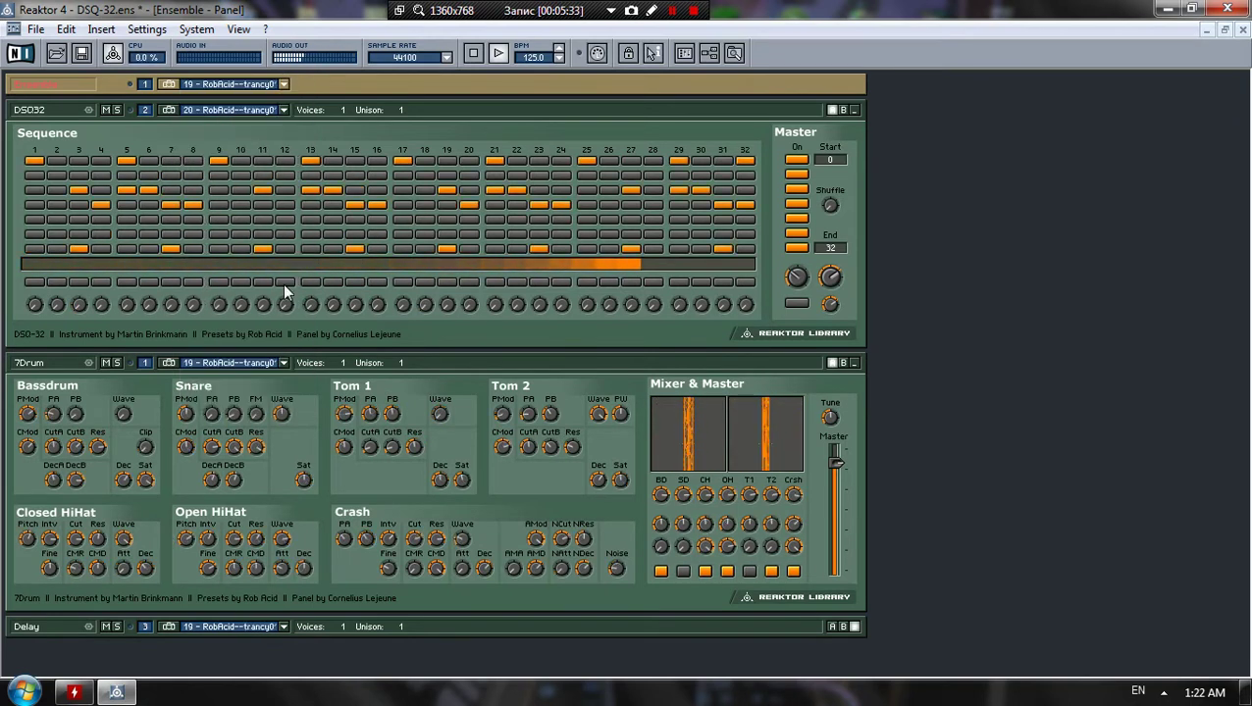
pyautogui.click(277, 86)
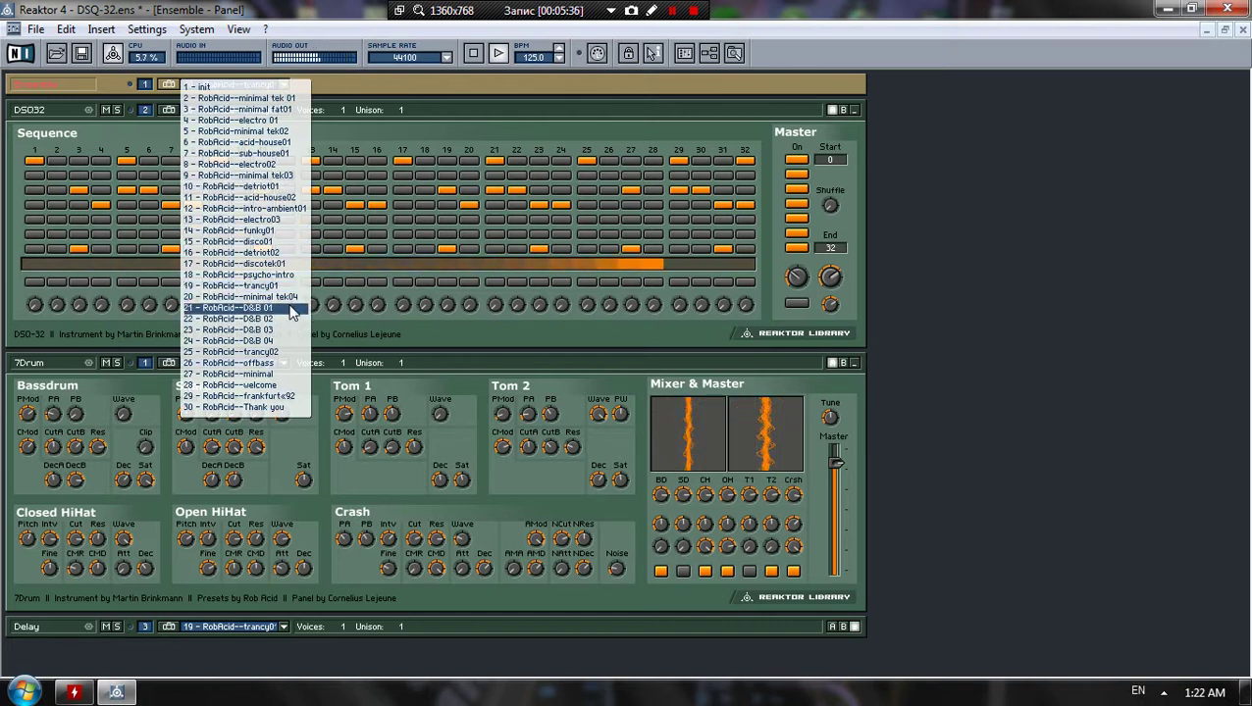
pyautogui.click(291, 309)
pyautogui.click(284, 84)
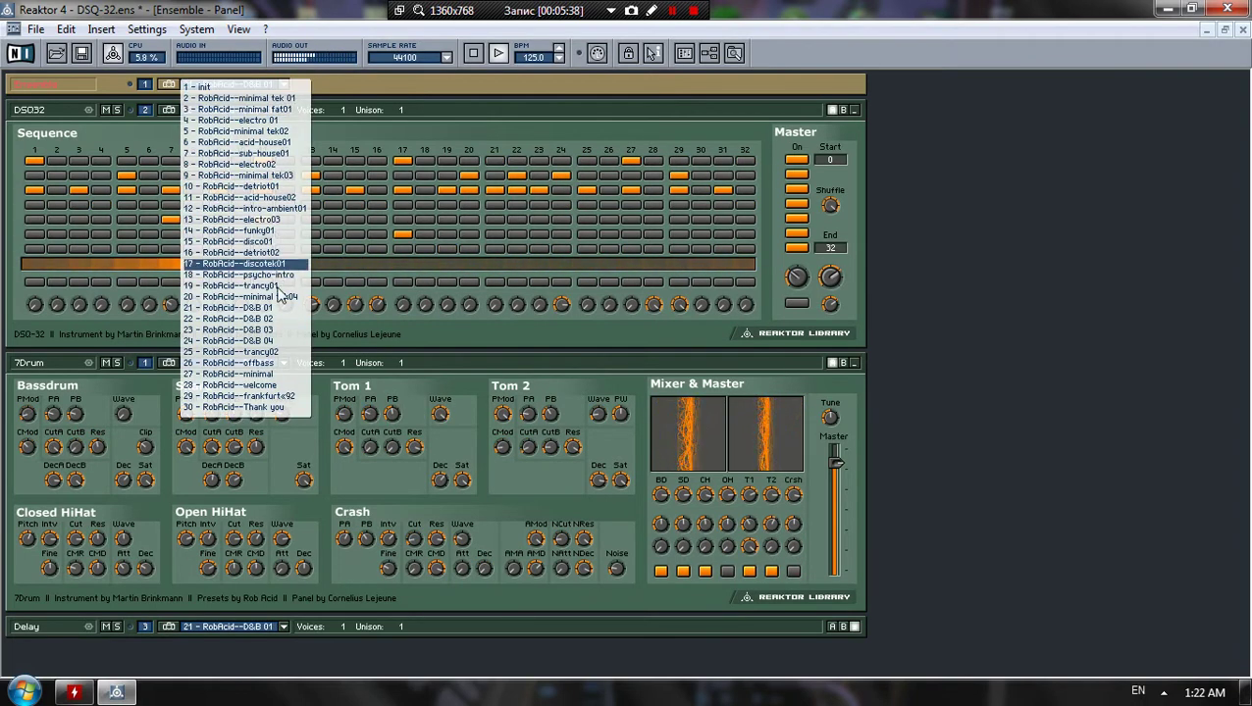
pyautogui.click(283, 352)
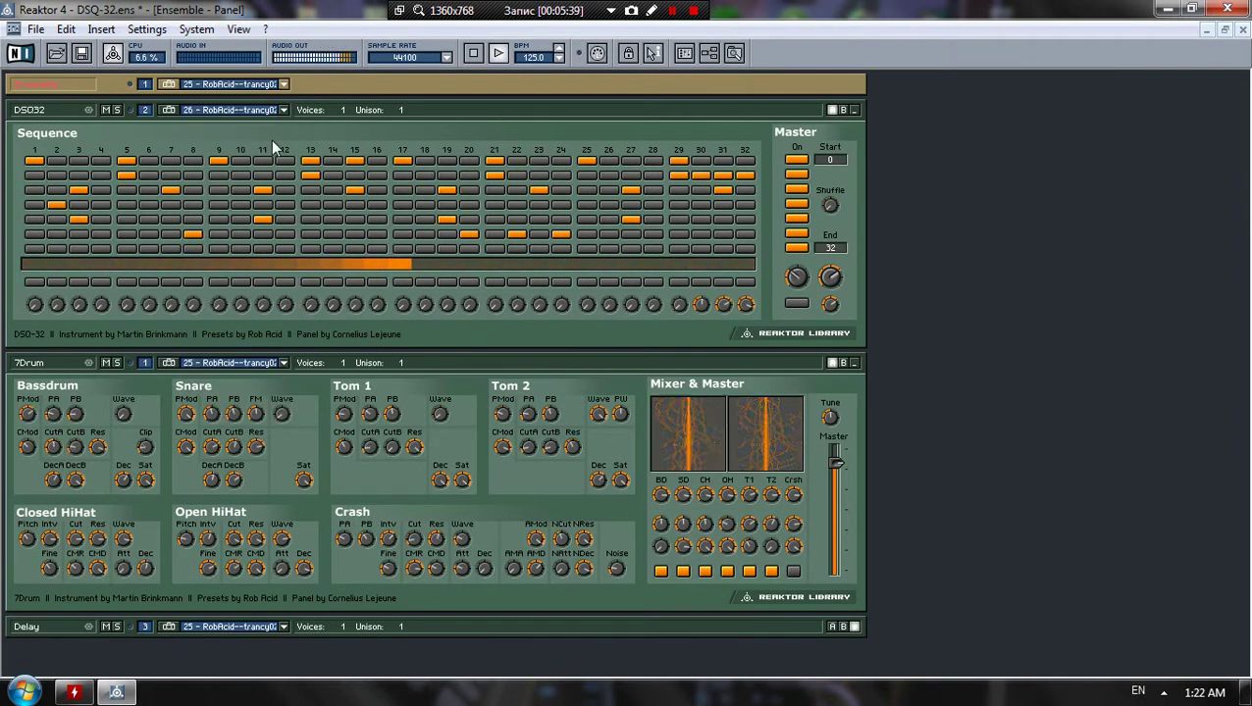
# Audition the ensemble snapshots 26 (offbass), 27 (minimal) and 28 (welcome) during playback
pyautogui.click(283, 84)
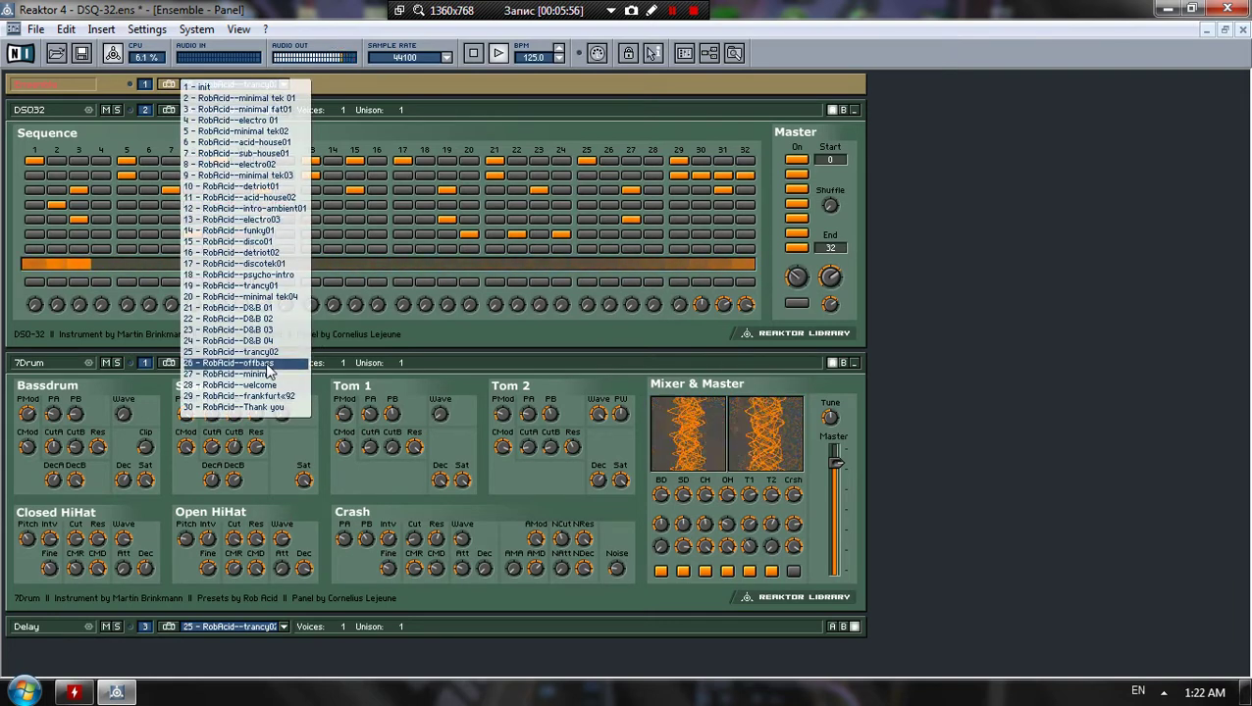
pyautogui.click(265, 364)
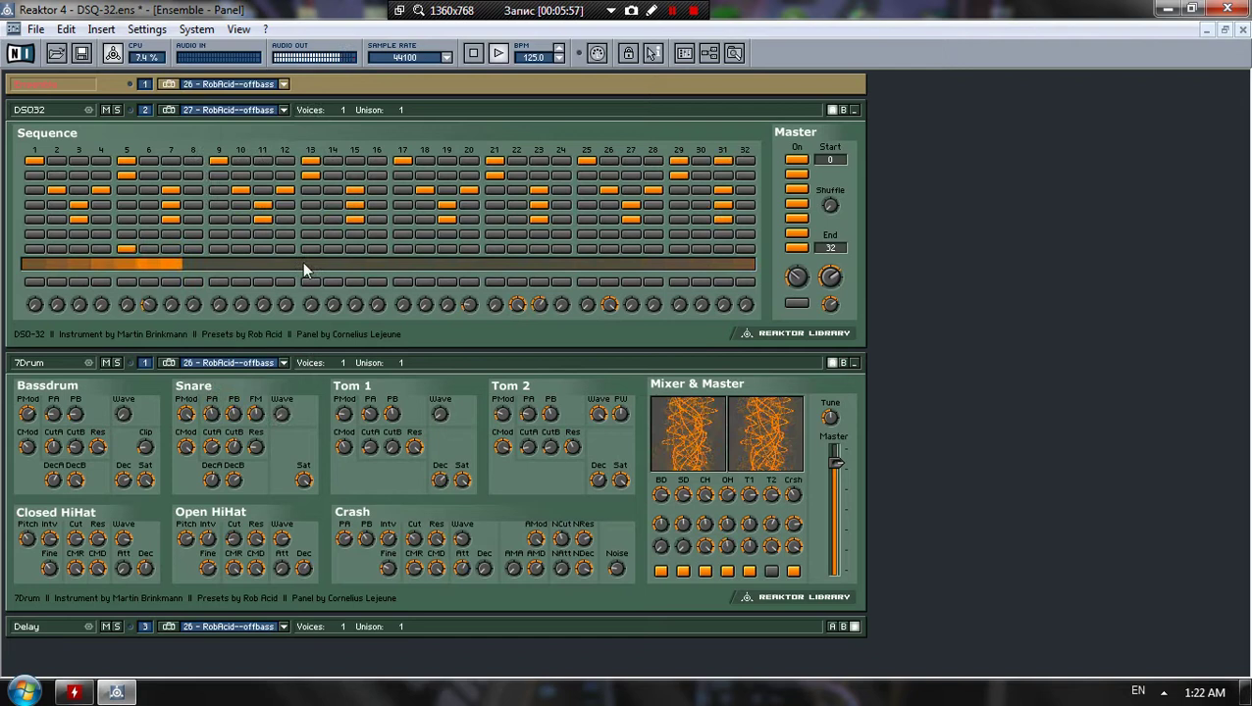
pyautogui.click(284, 85)
pyautogui.click(270, 364)
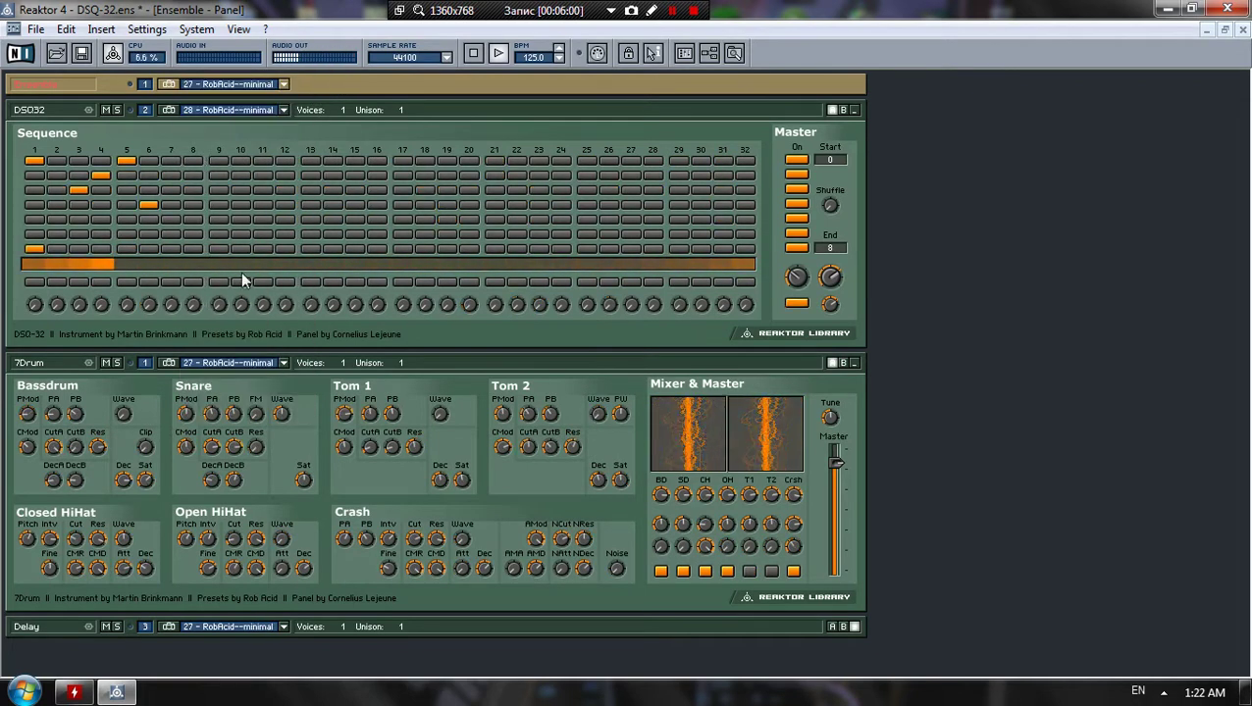
pyautogui.click(284, 84)
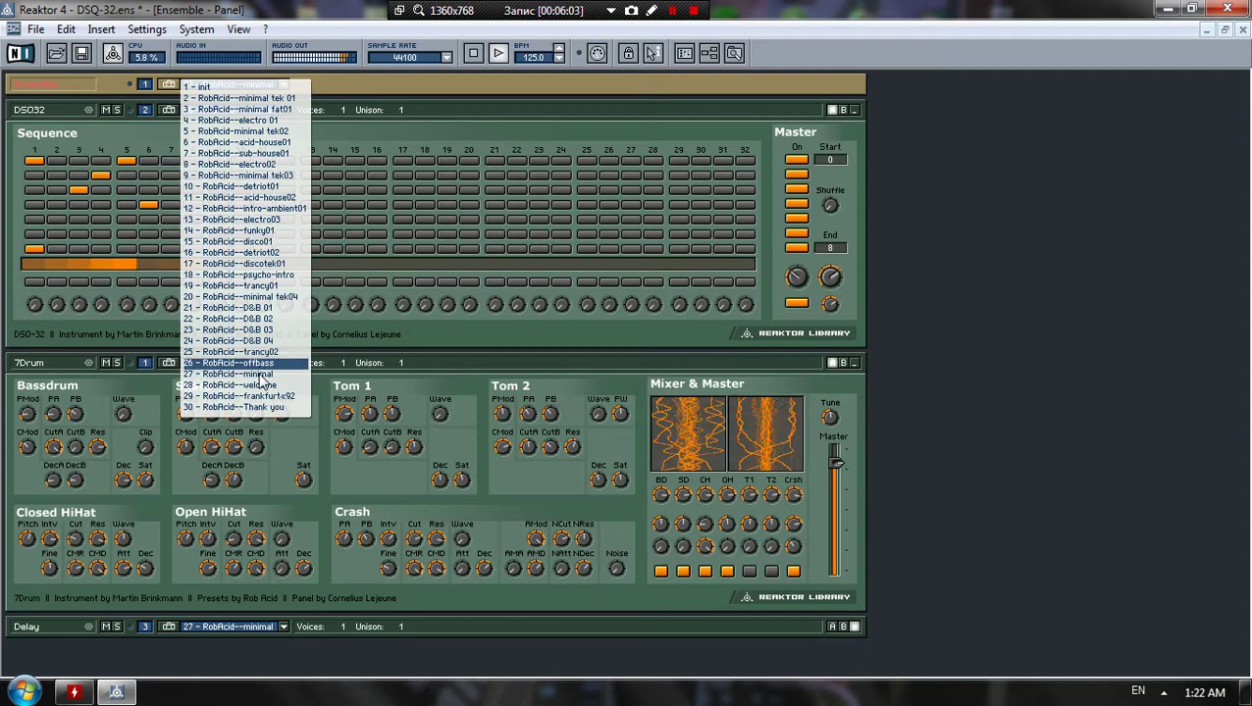
pyautogui.click(263, 385)
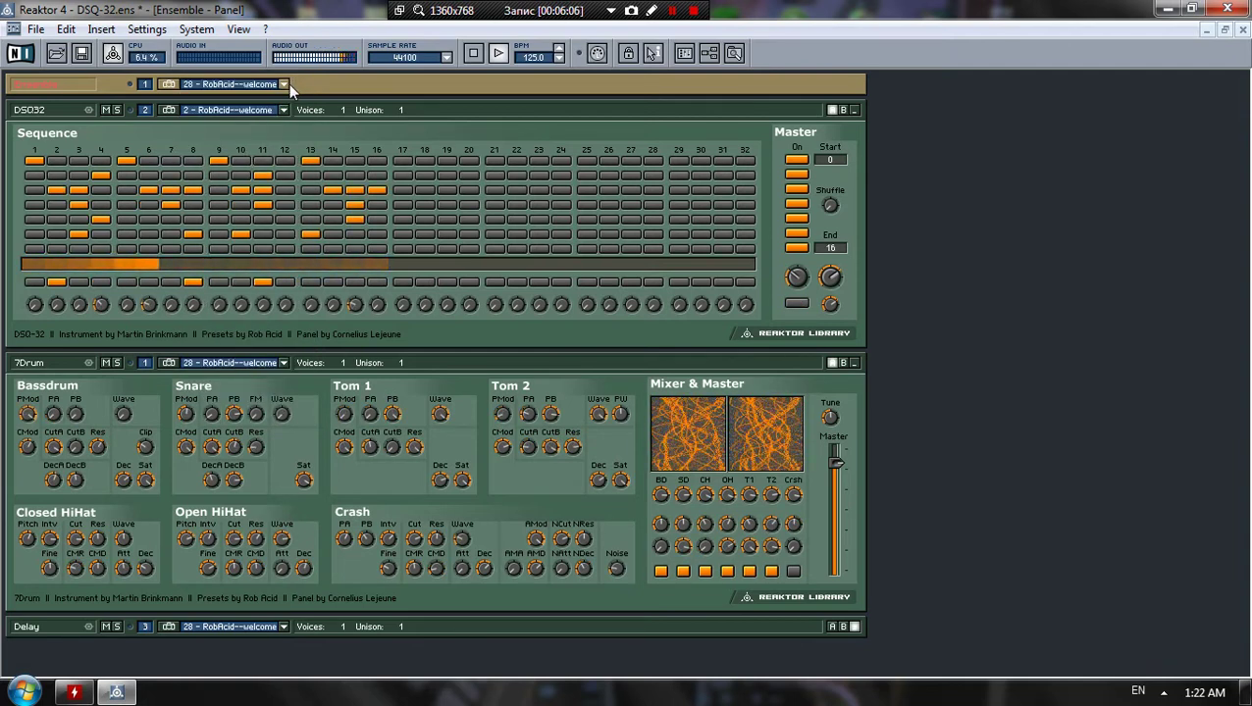
# Audition the ensemble snapshot 29 (frankfurt) and load snapshot 30 (Thank you) during playback
pyautogui.click(281, 84)
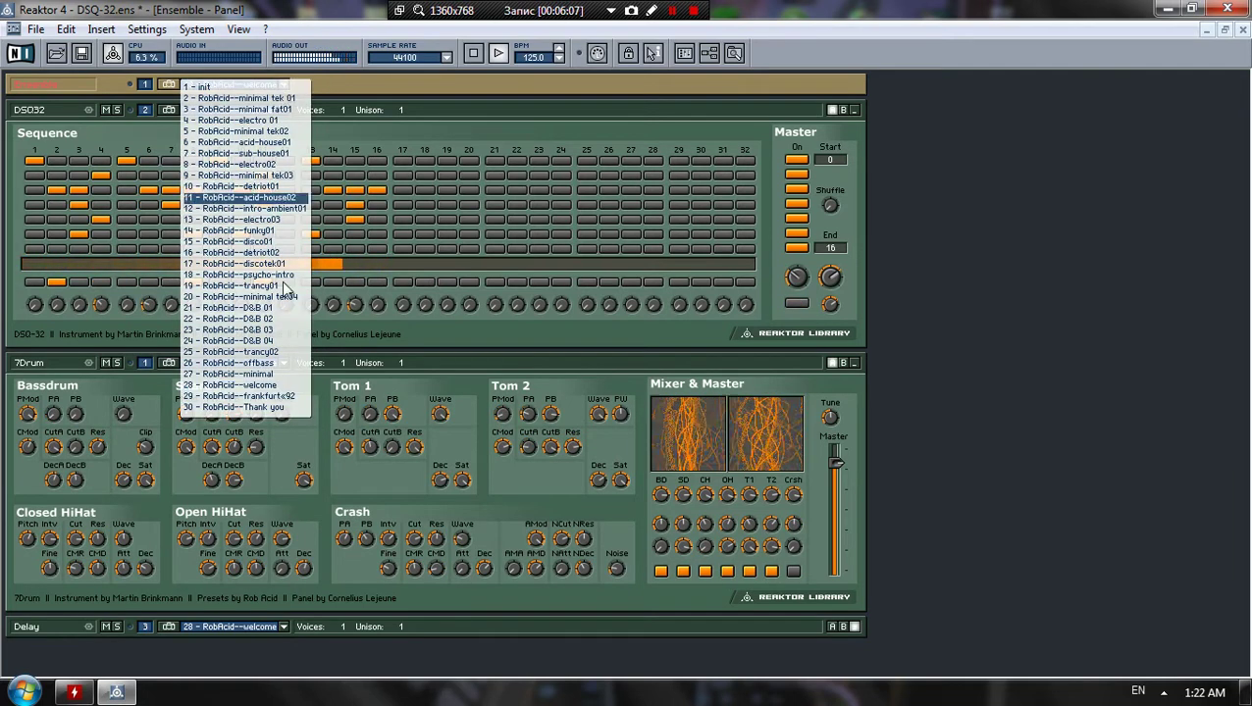
pyautogui.click(257, 395)
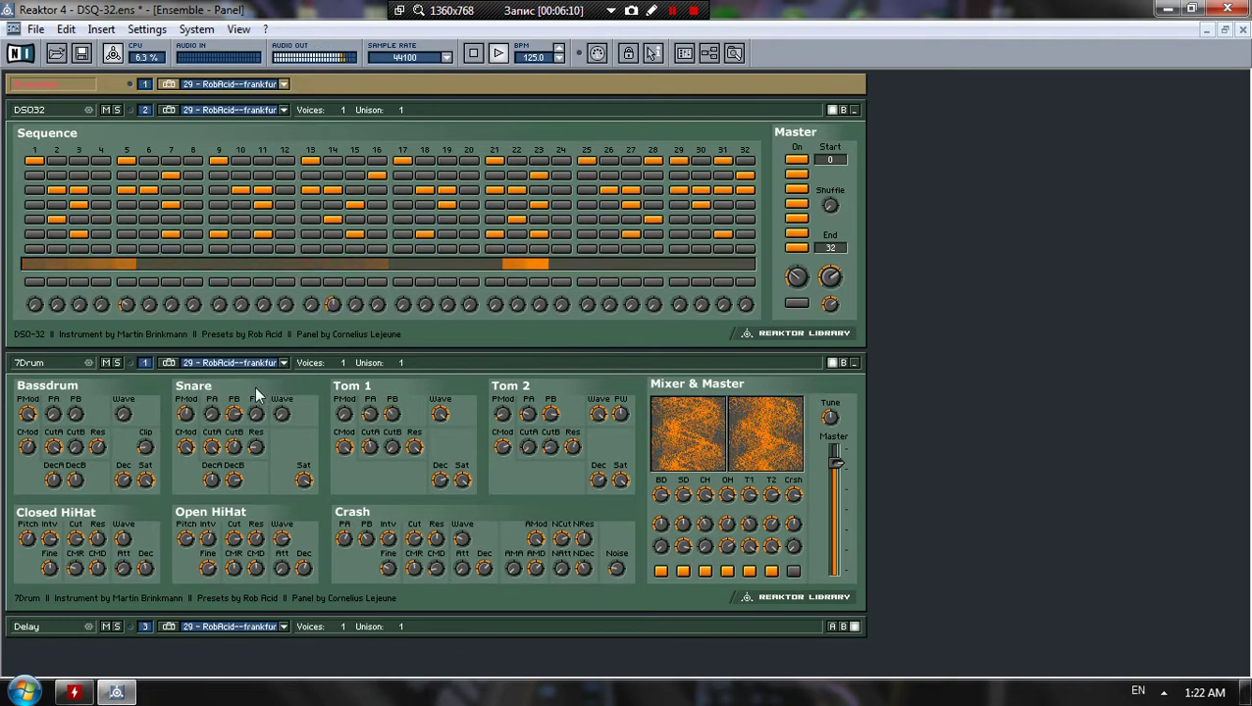
pyautogui.click(281, 86)
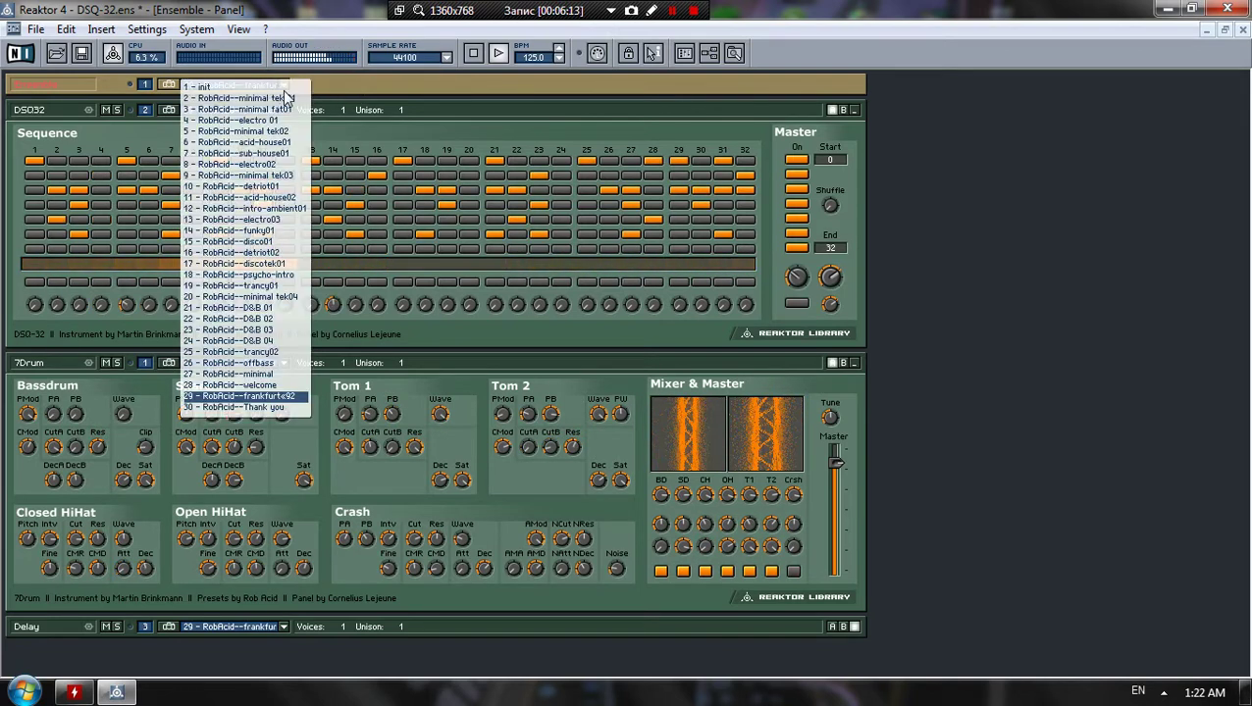
pyautogui.click(271, 408)
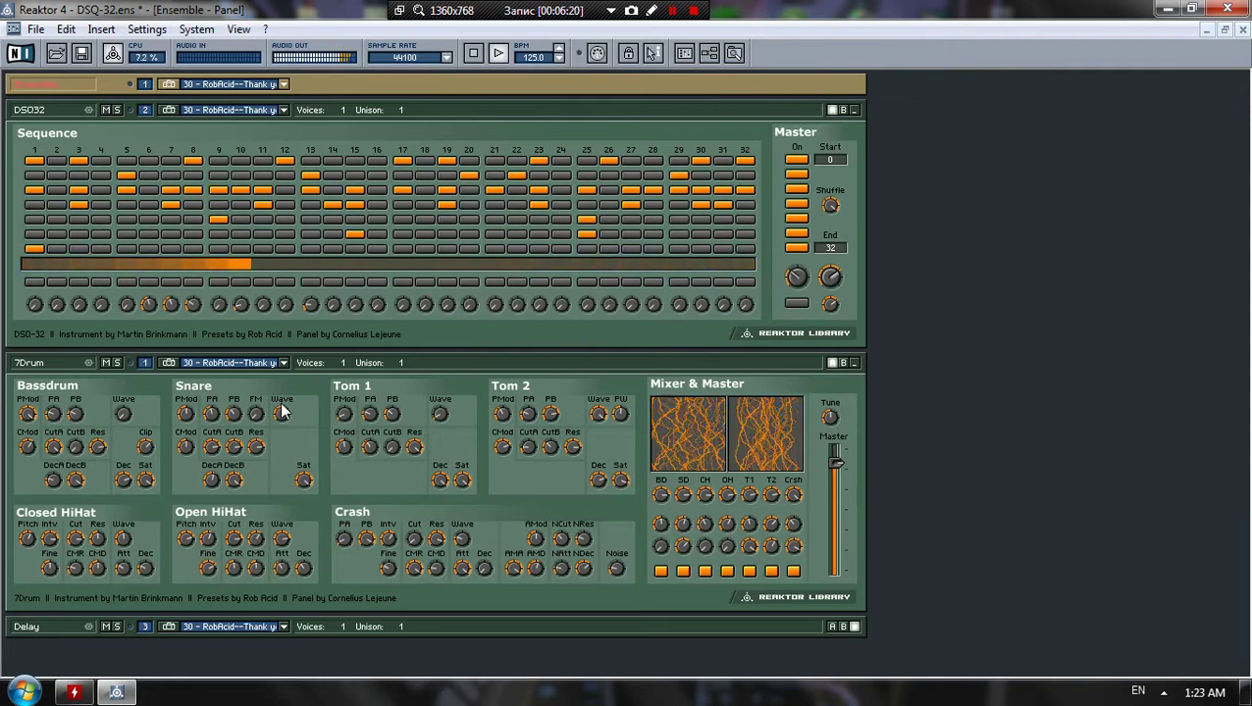
# Minimize the ensemble panel, view the About Reaktor 4 information, and restore the panel
pyautogui.click(1206, 31)
pyautogui.click(244, 30)
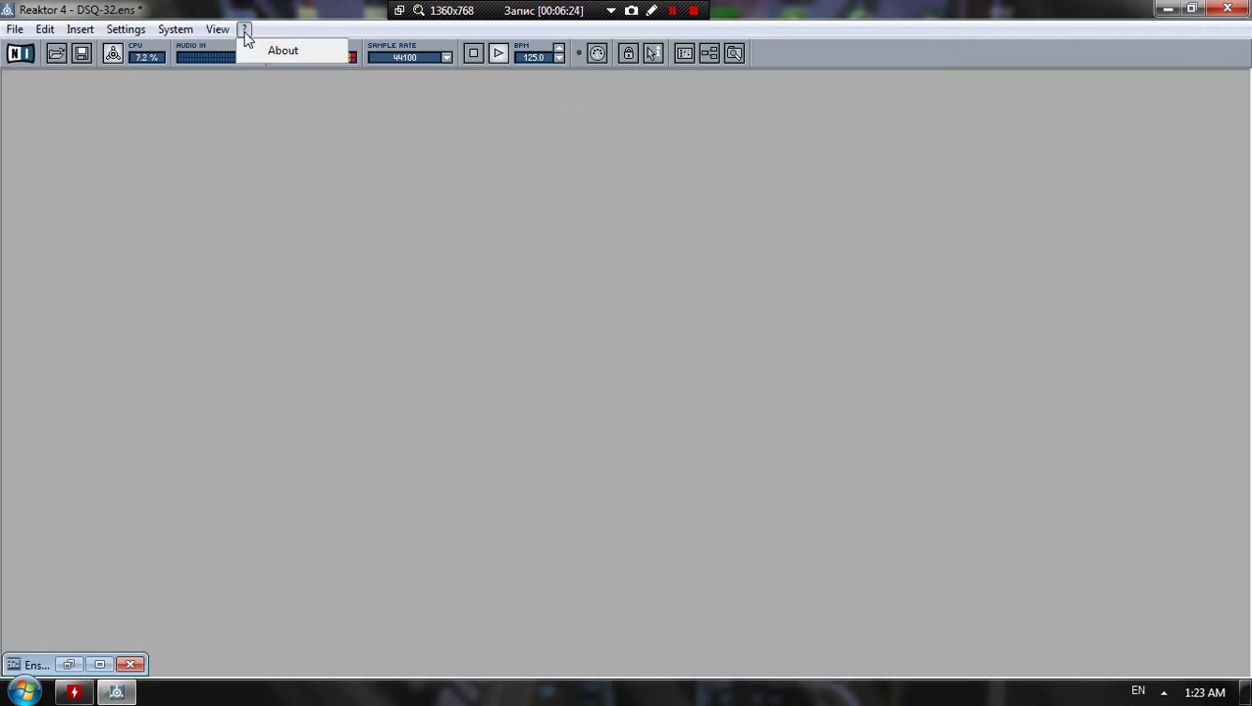
pyautogui.click(266, 49)
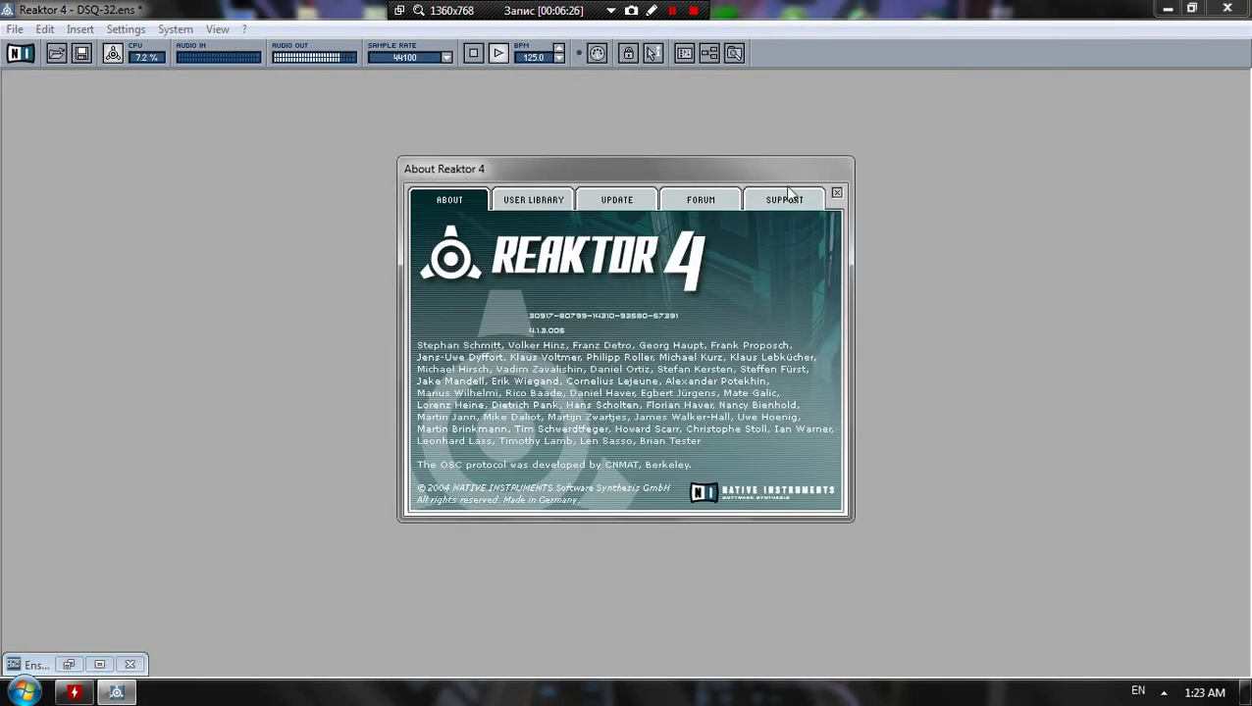
pyautogui.click(837, 193)
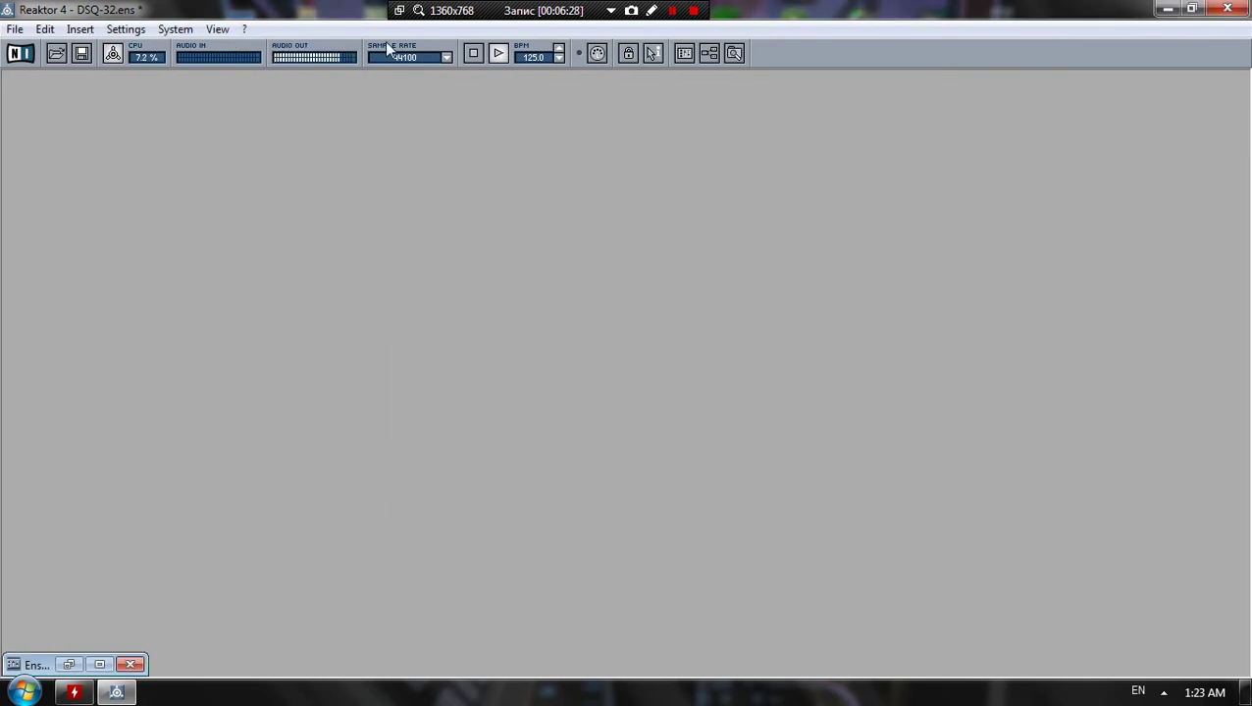
pyautogui.click(70, 666)
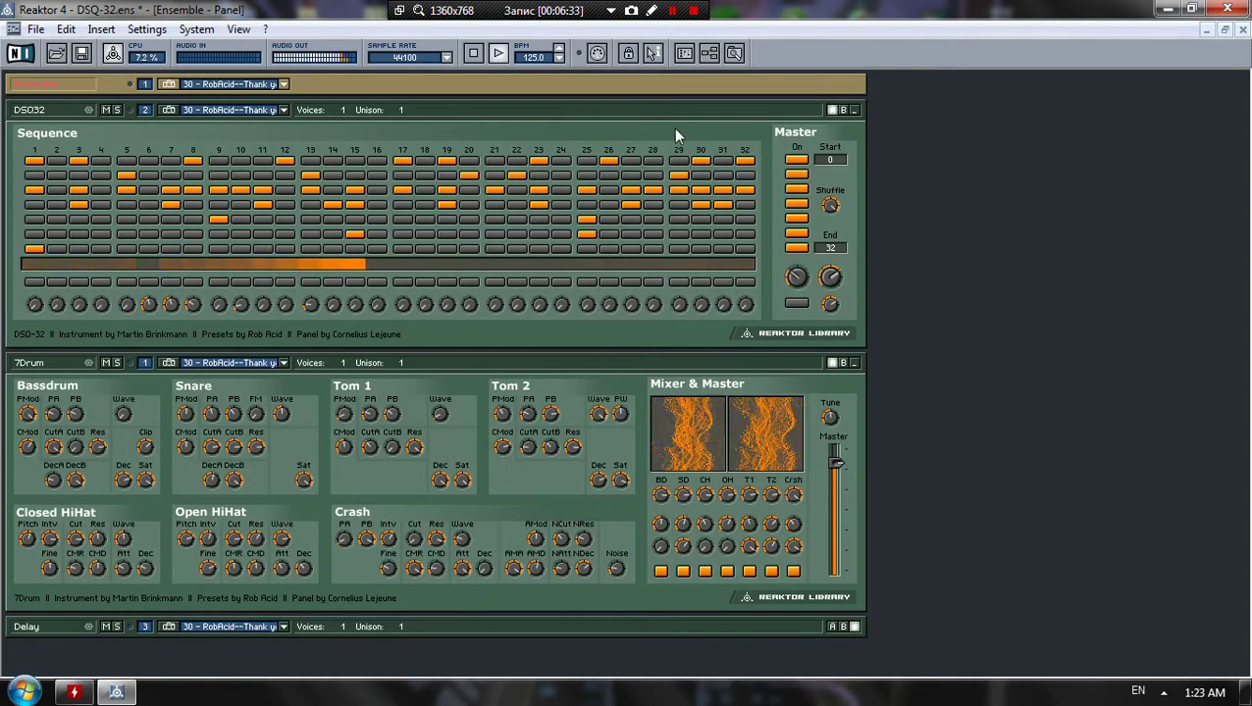
# Switch the sequencer instrument to its B panel view, then collapse and expand it again
pyautogui.click(840, 111)
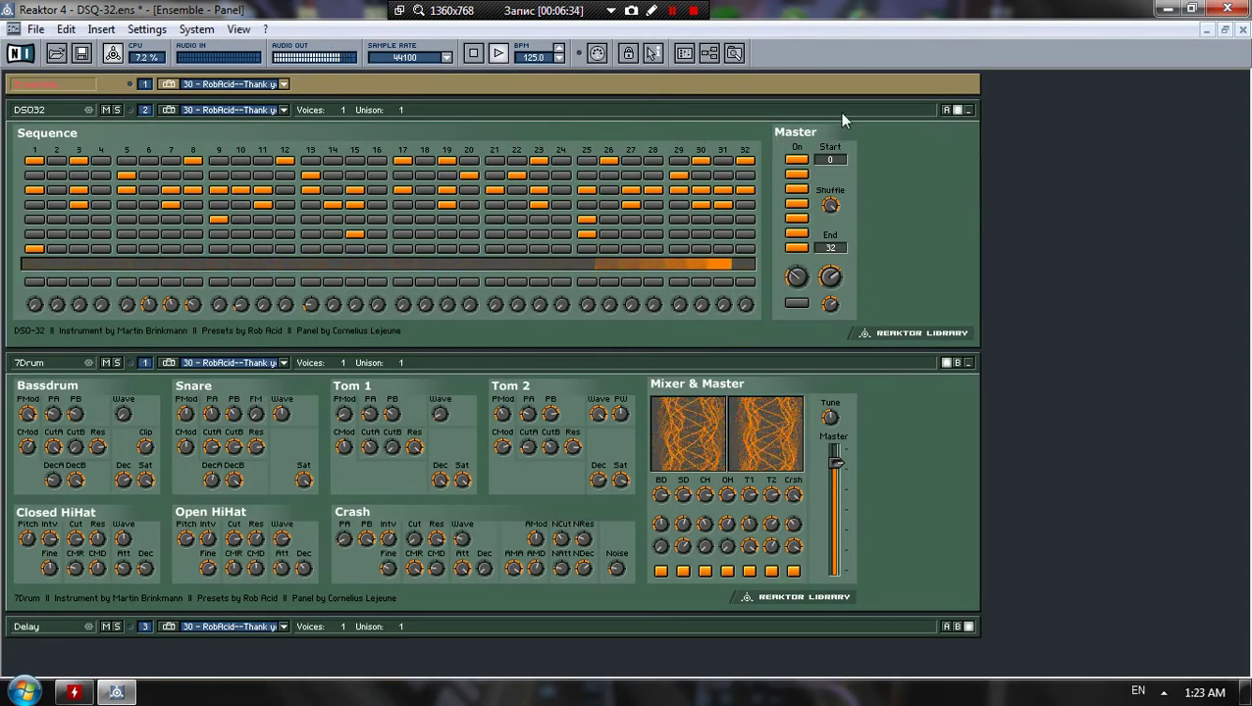
pyautogui.click(966, 110)
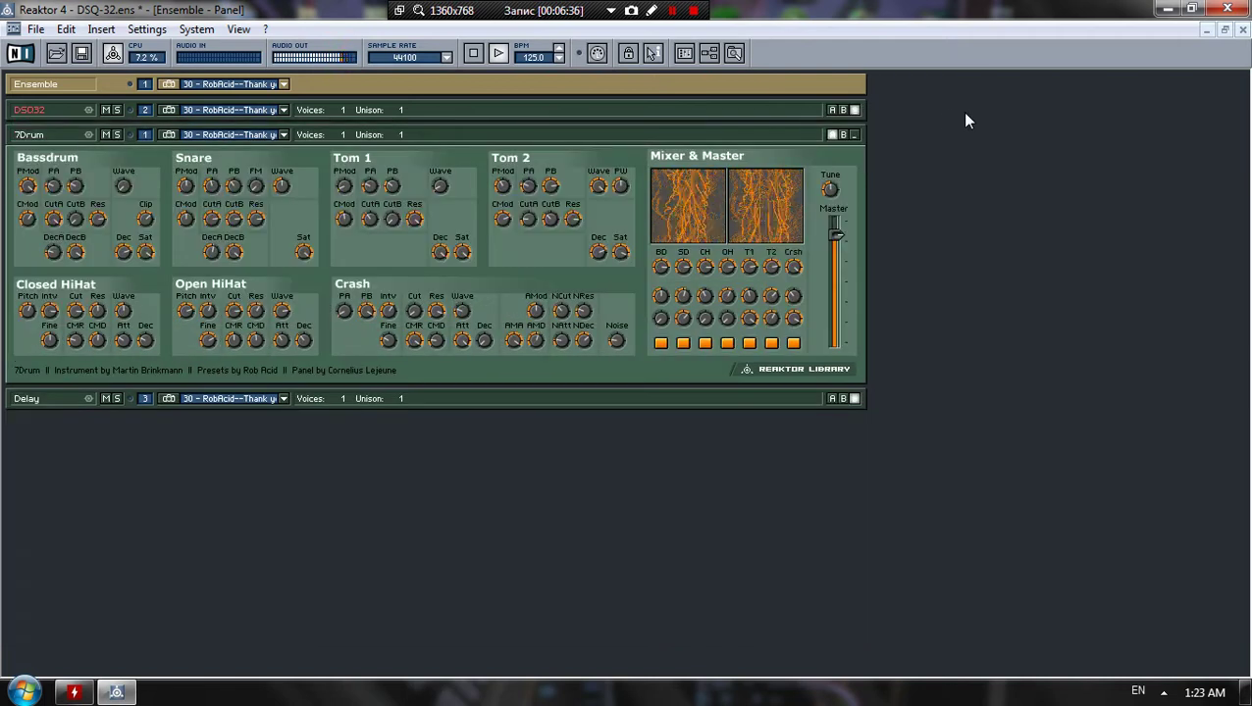
pyautogui.click(855, 109)
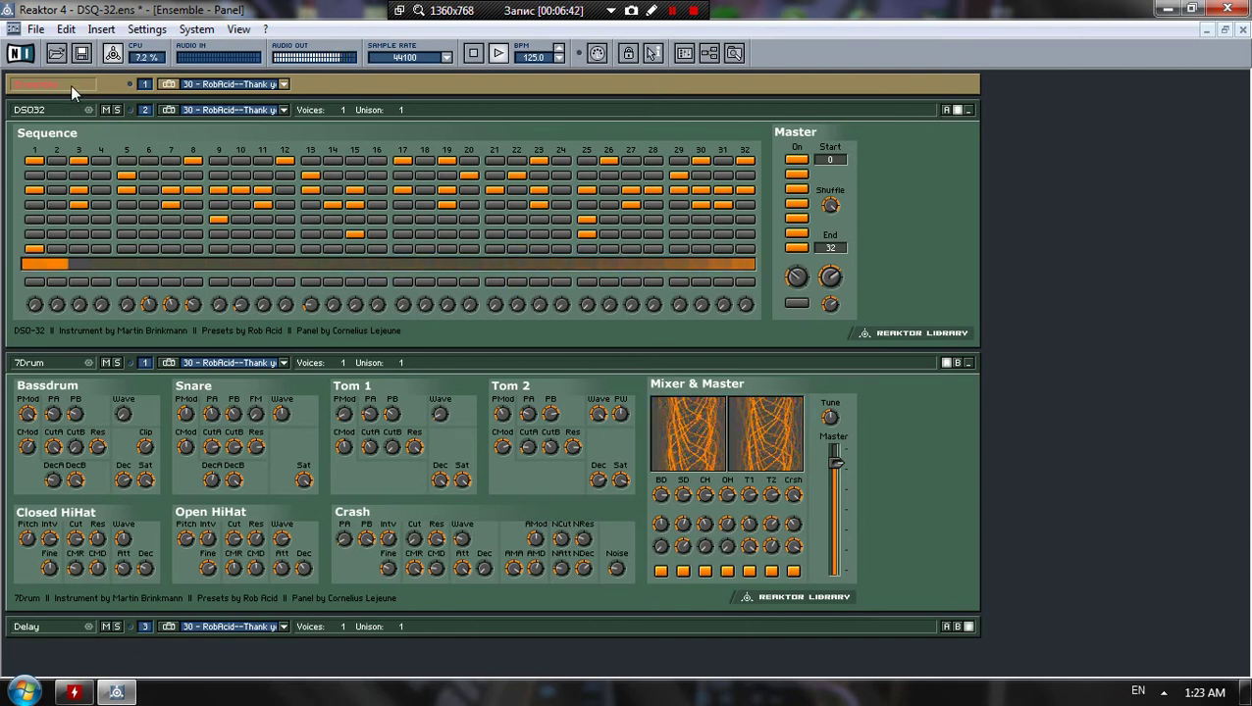
# Save the DSQ-32 ensemble with its panel minimized and close the panel window
pyautogui.click(1205, 31)
pyautogui.click(218, 30)
pyautogui.moveTo(193, 32)
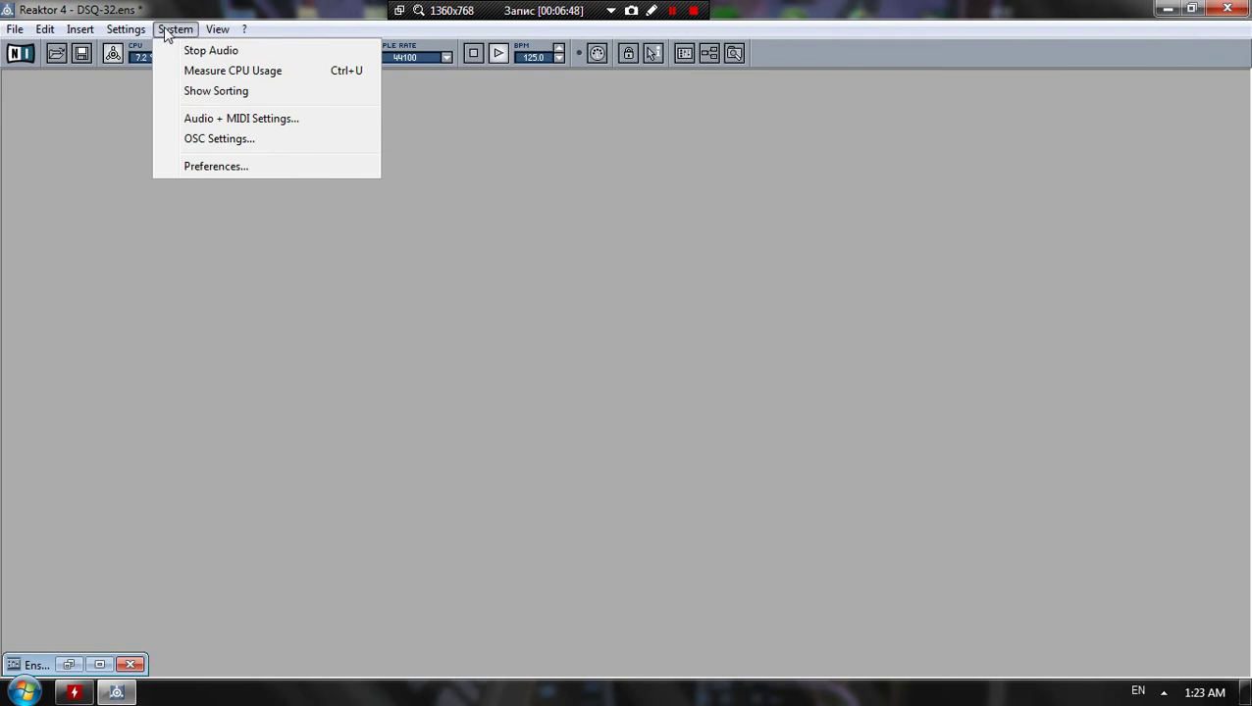
pyautogui.moveTo(143, 33)
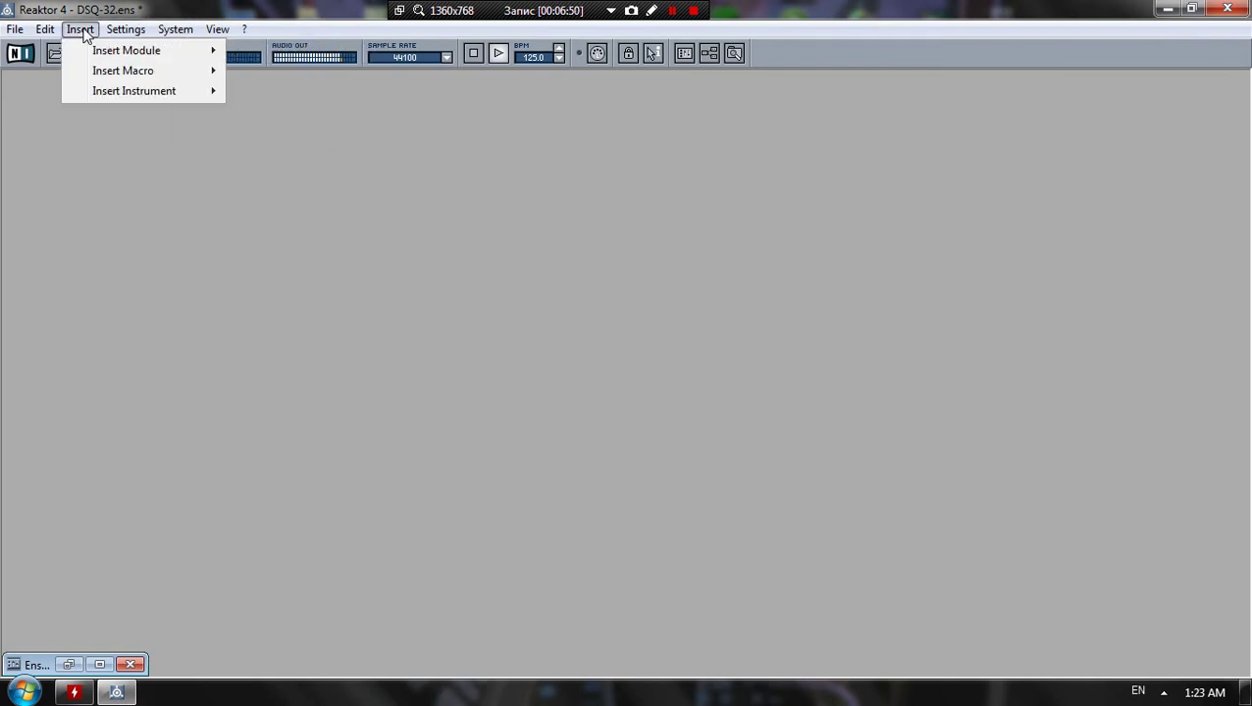
pyautogui.moveTo(6, 37)
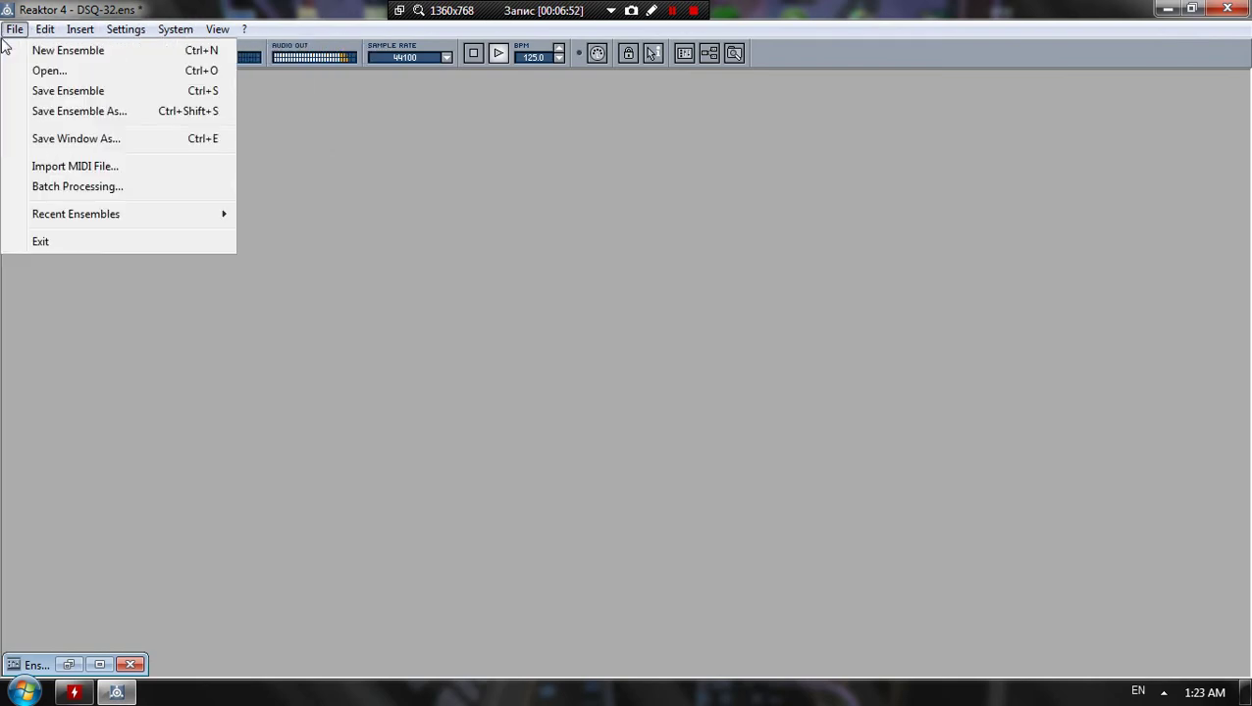
pyautogui.click(61, 87)
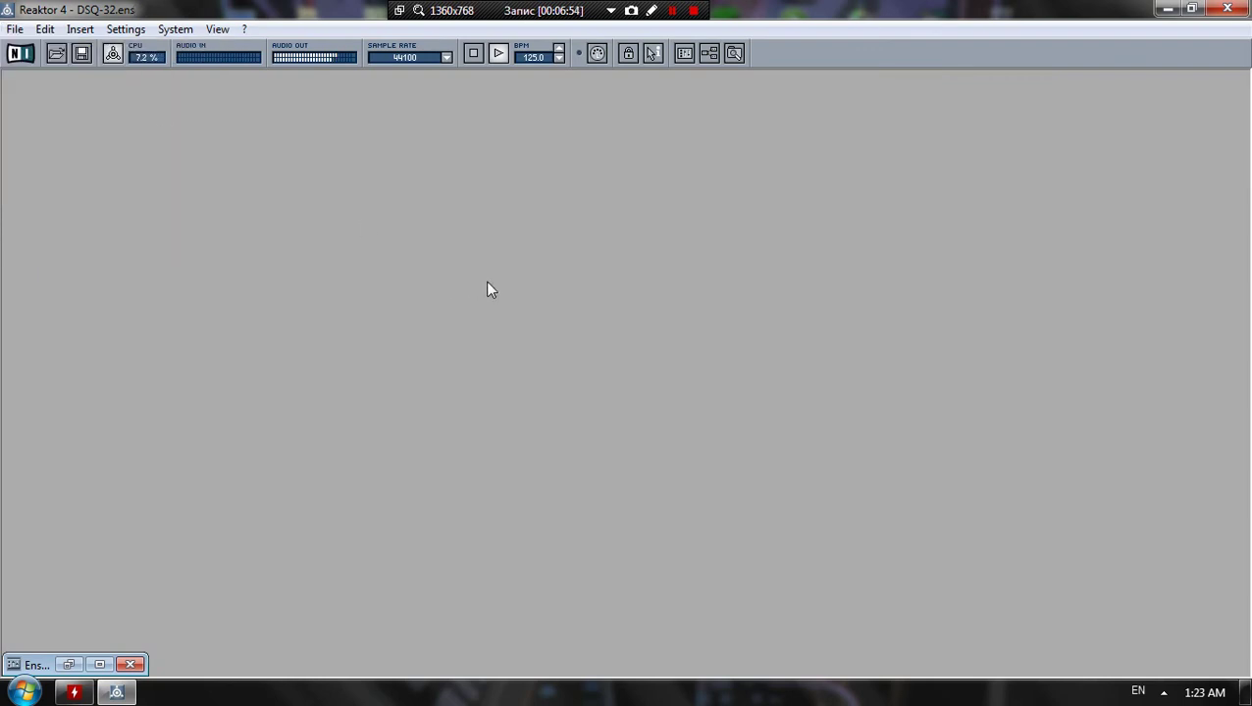
pyautogui.click(136, 666)
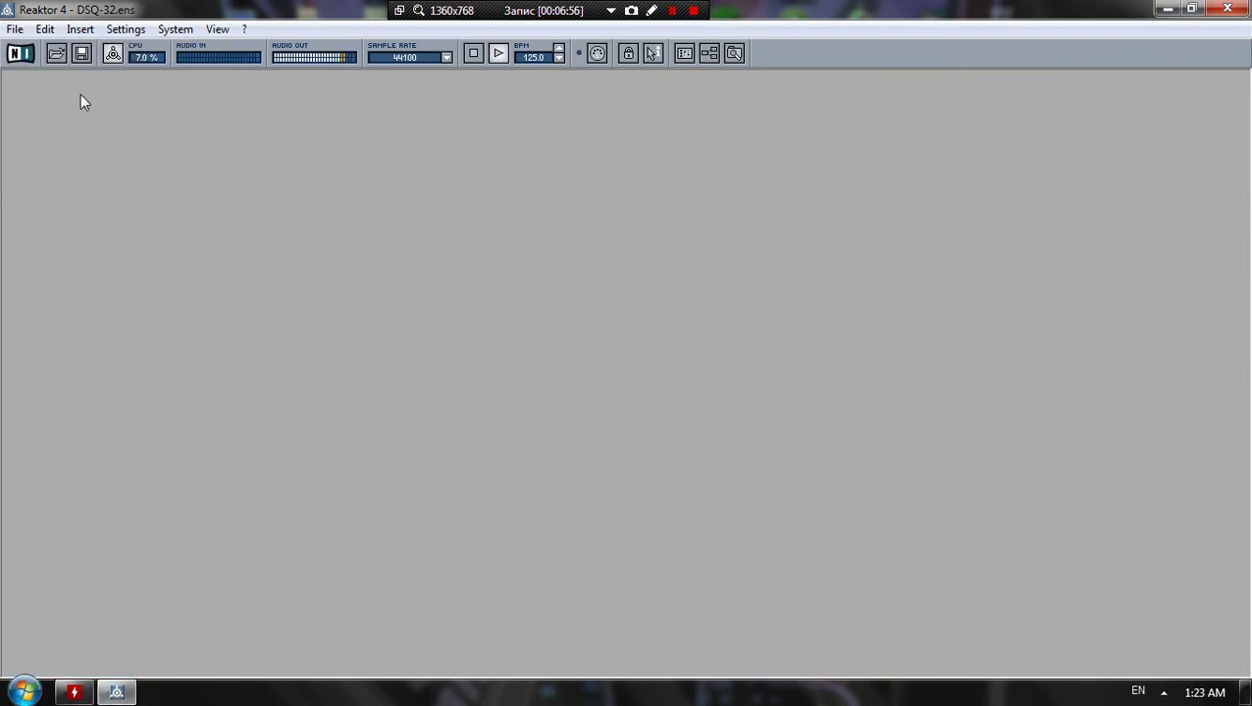